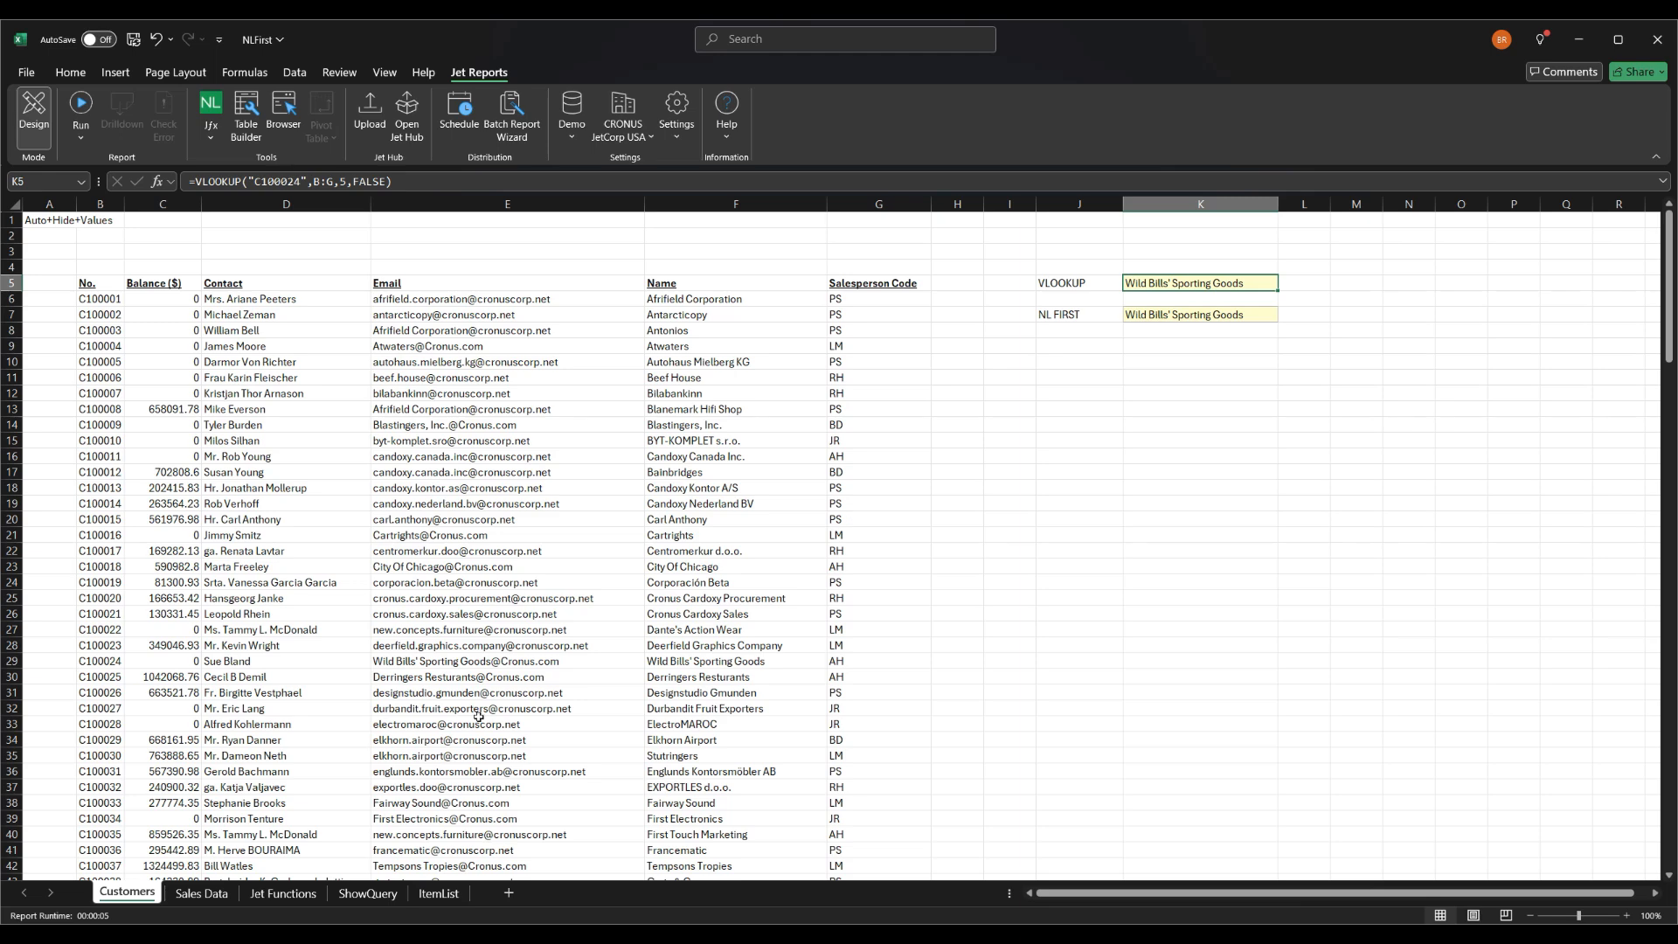
Filter the Sales Data table's Item No. column to show only item C100056.
click(206, 892)
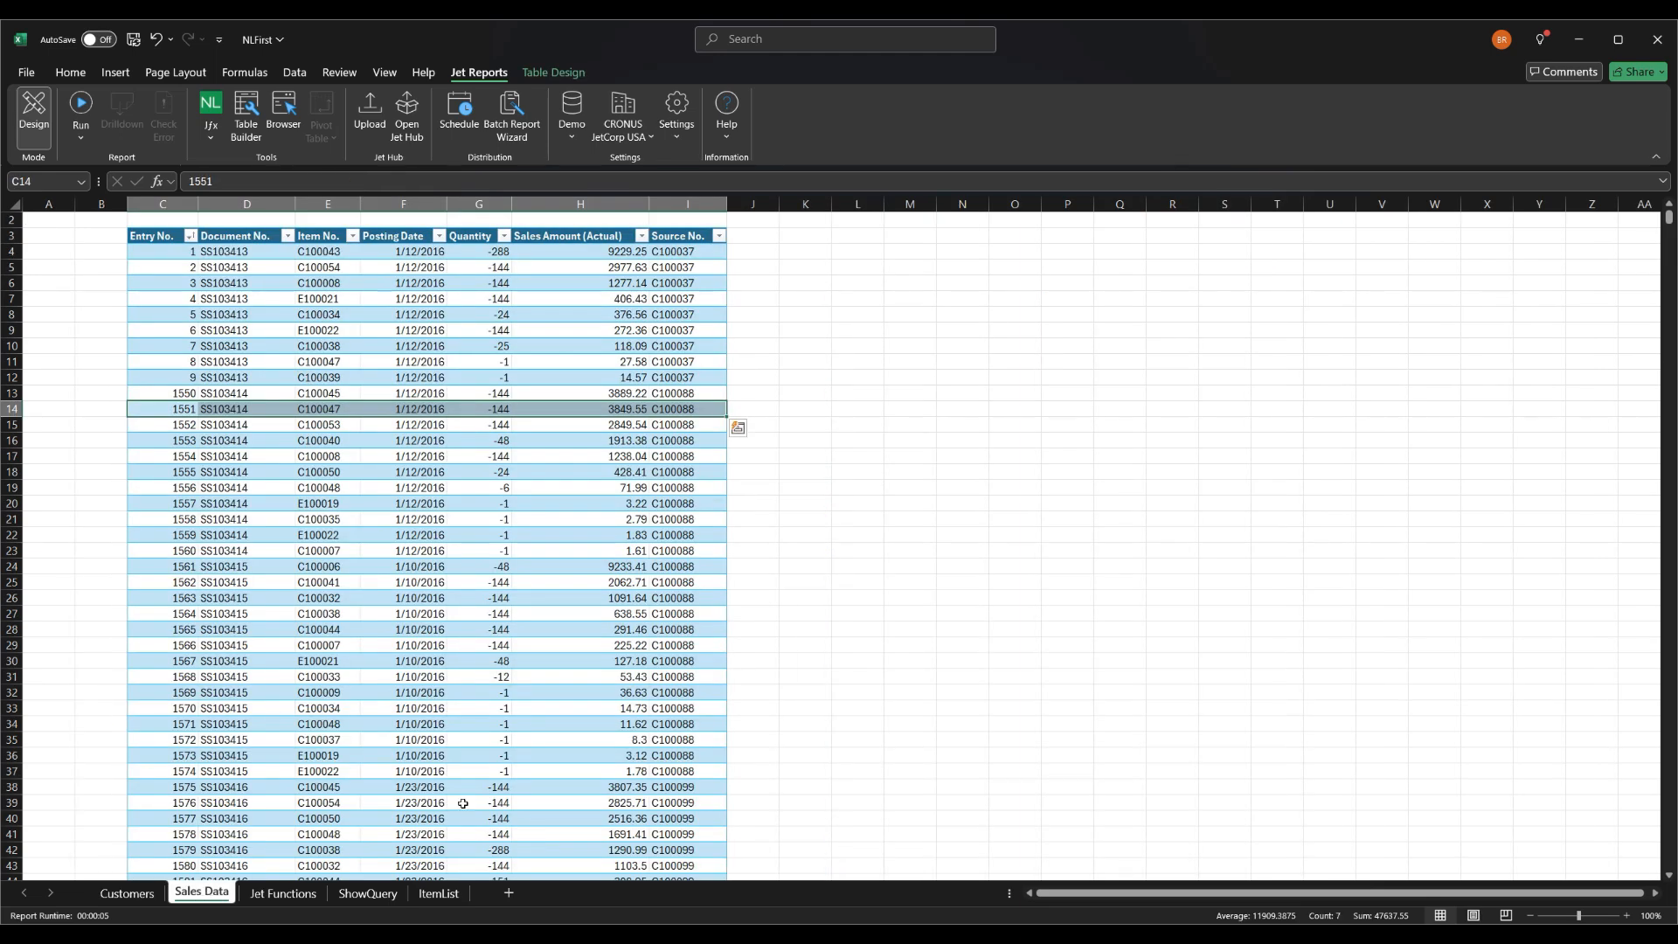
click(765, 630)
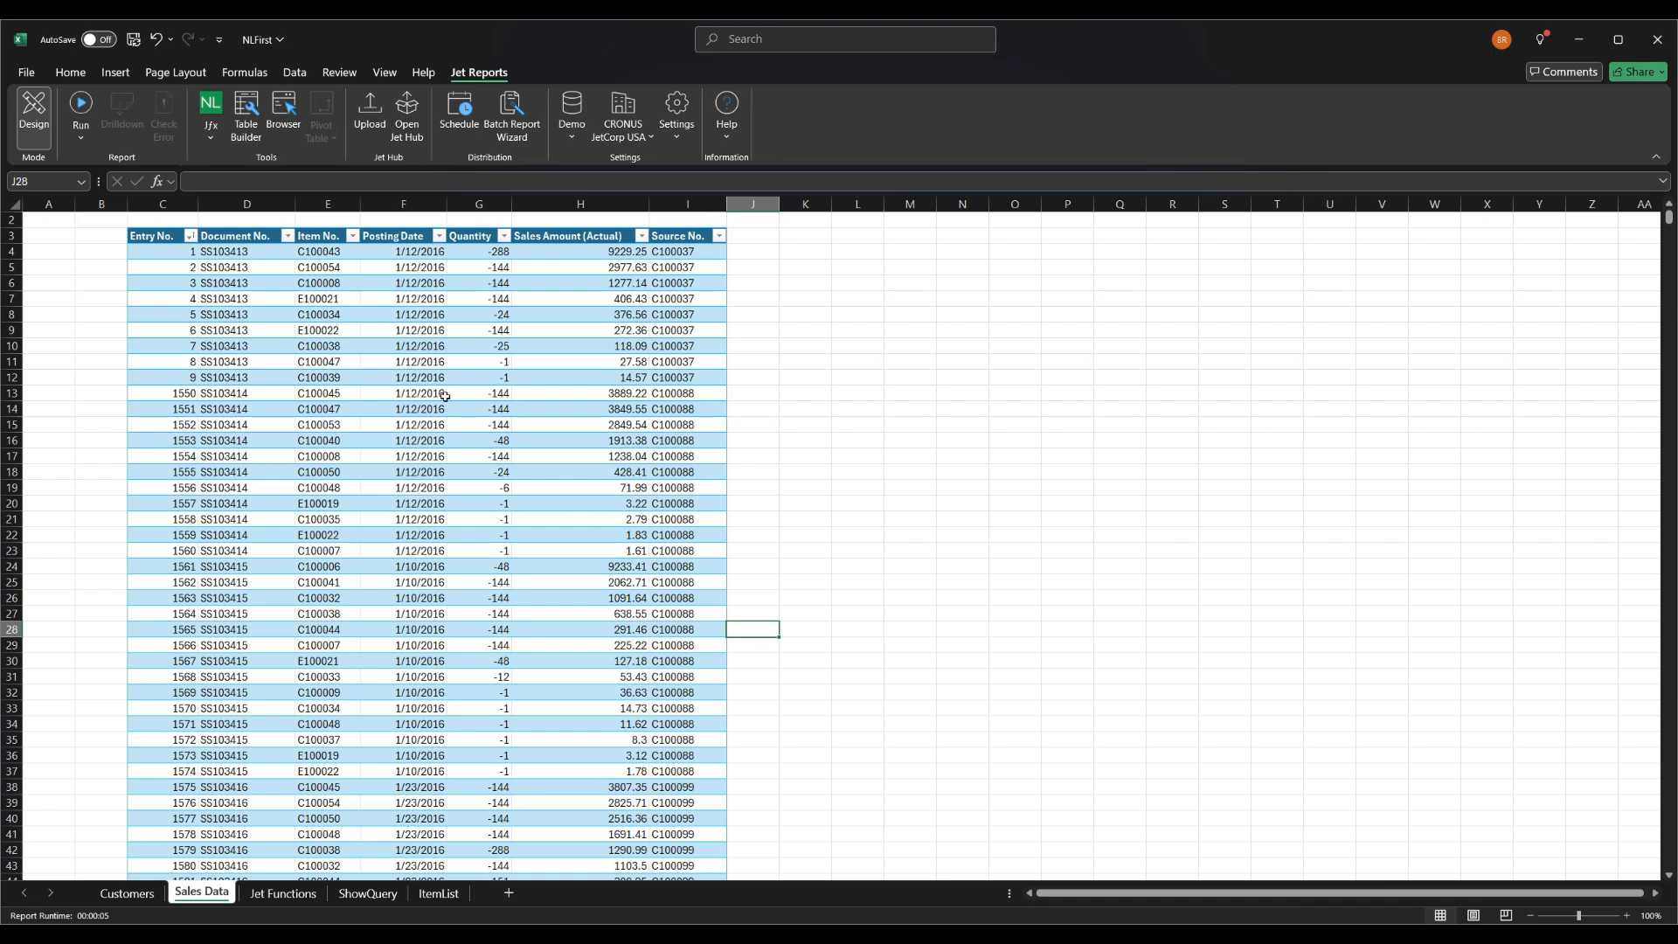
click(351, 237)
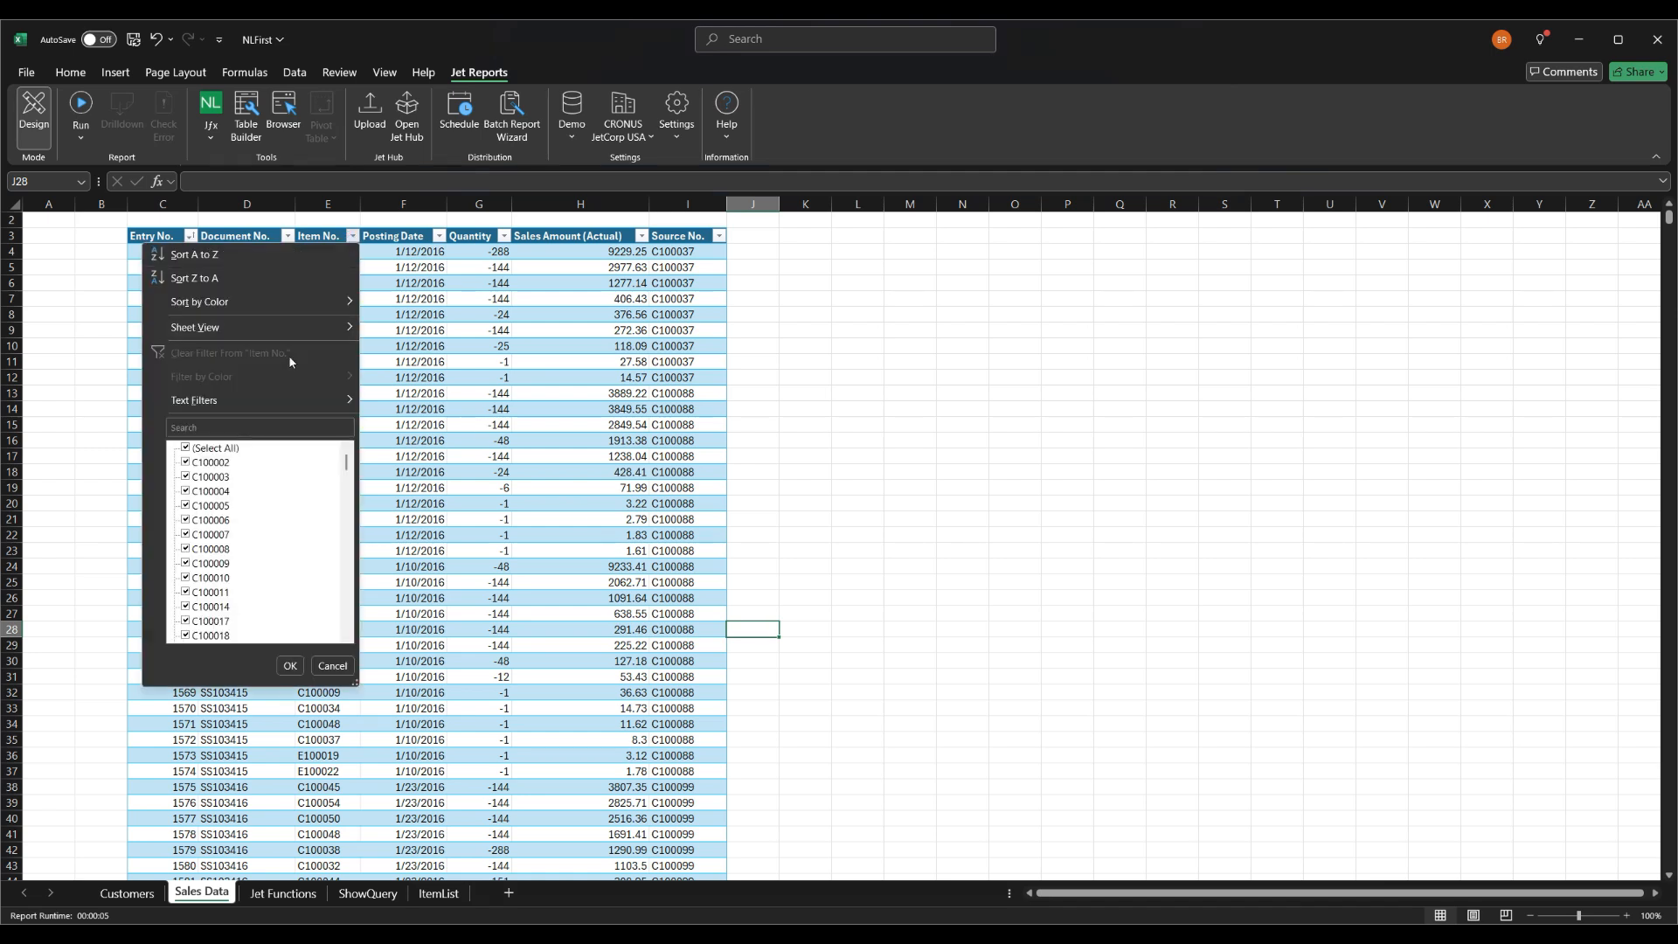
click(259, 425)
text(56)
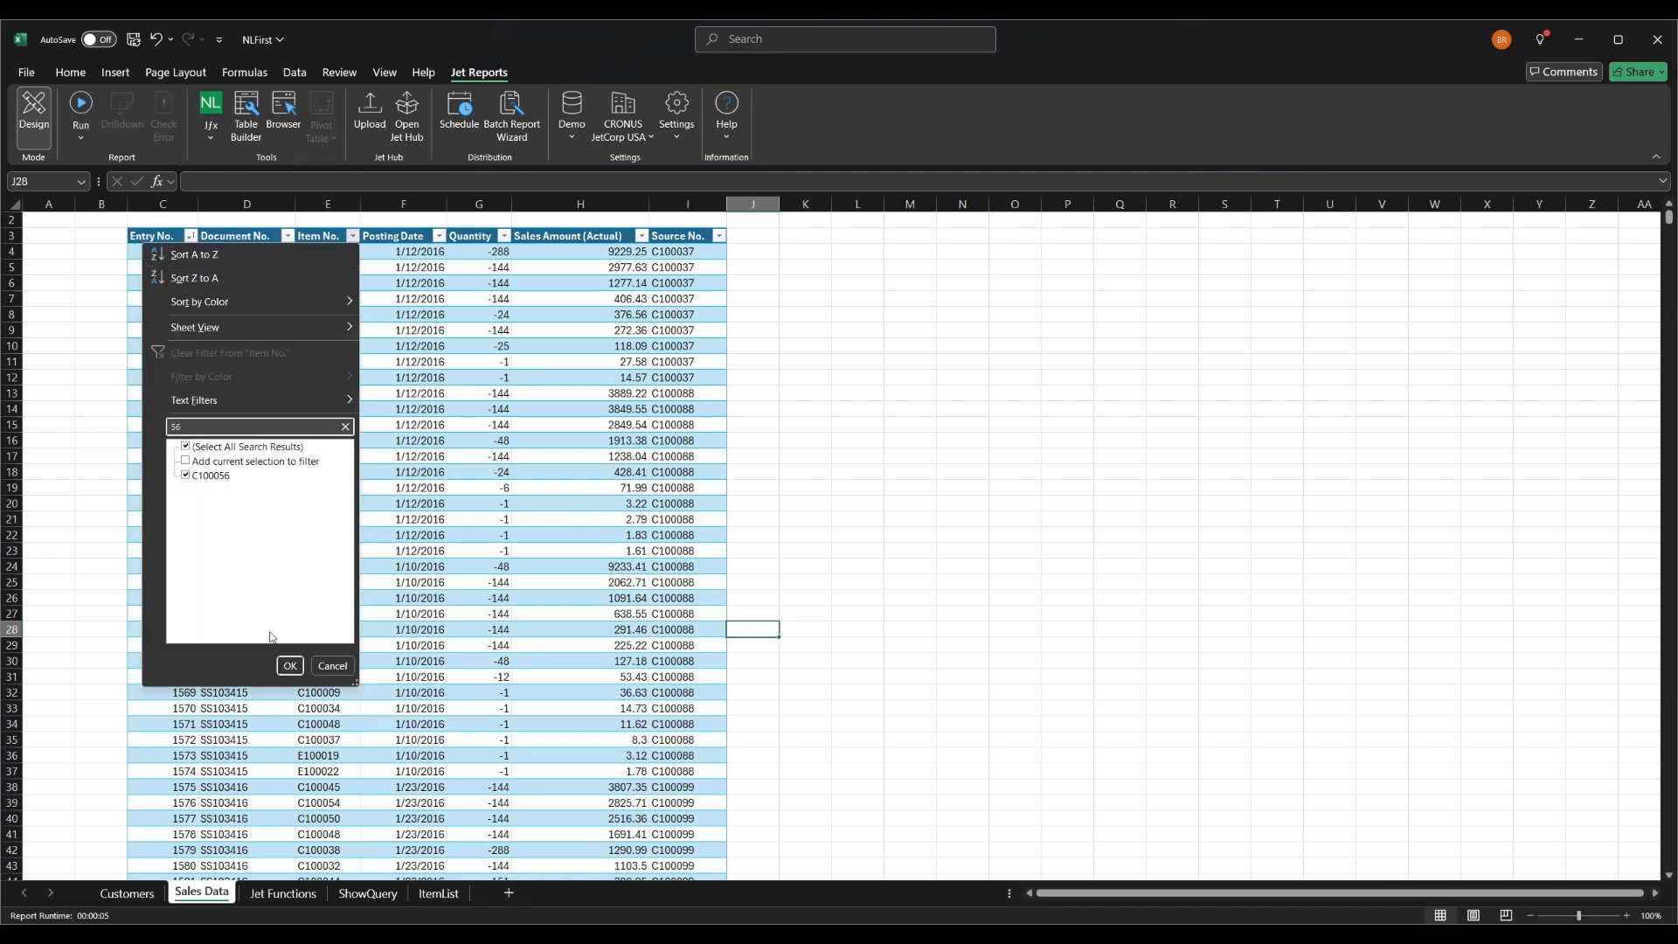
click(289, 665)
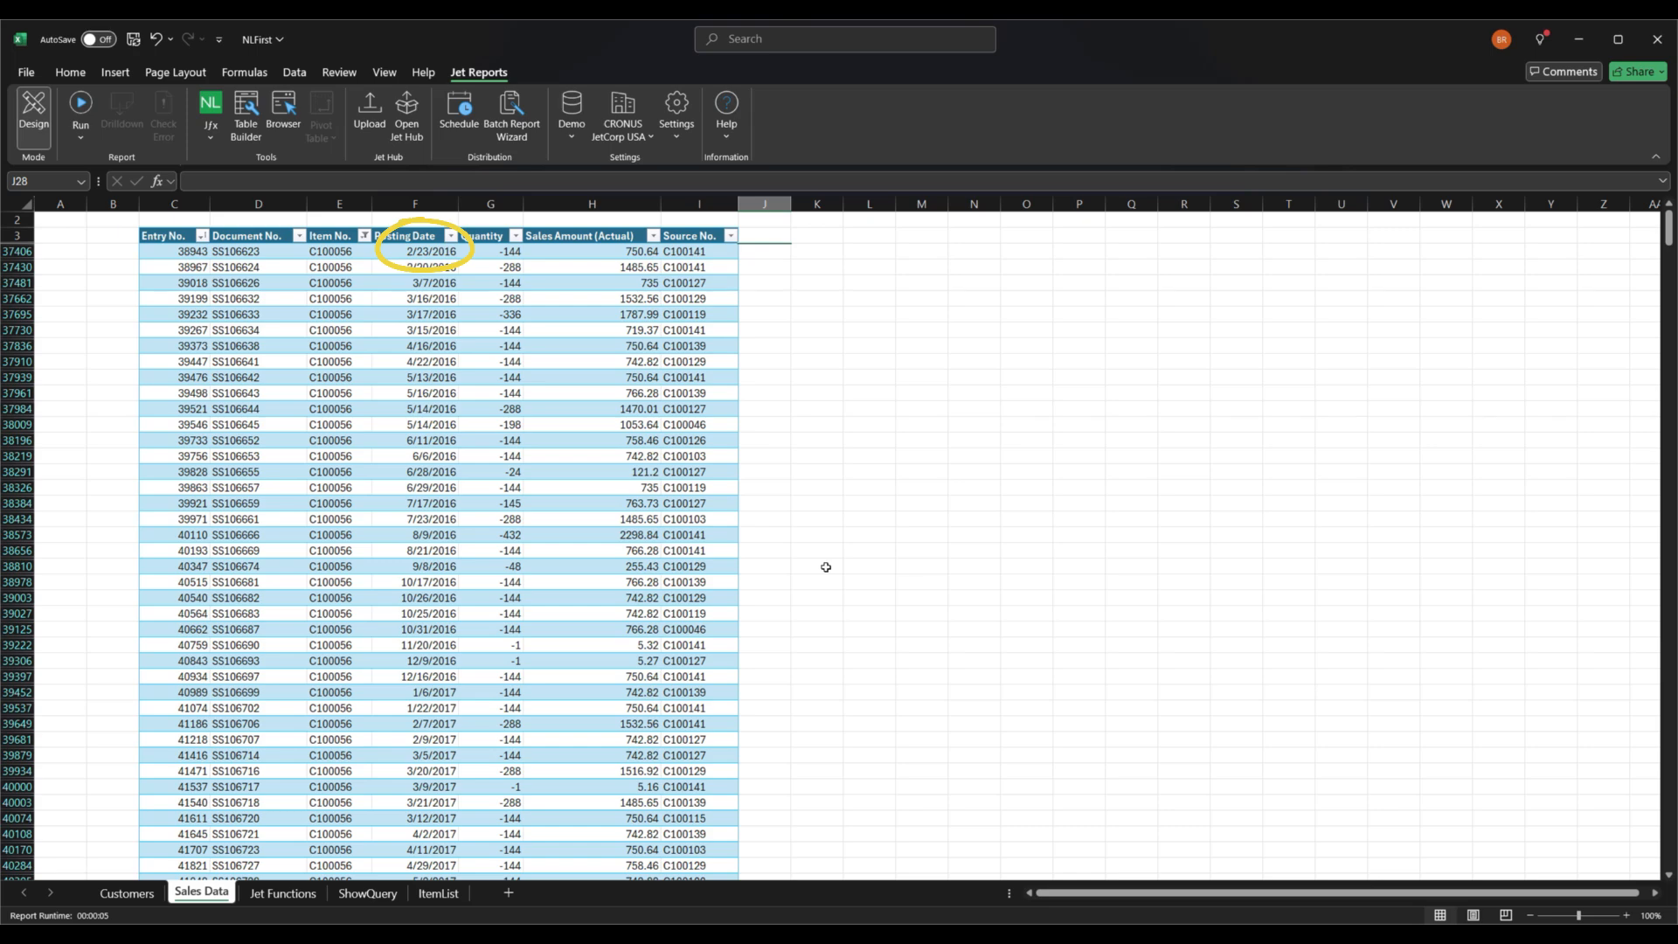
Examine the filtered sales entries for C100056, checking the 2015 Posting Date values and the table's last rows.
click(451, 236)
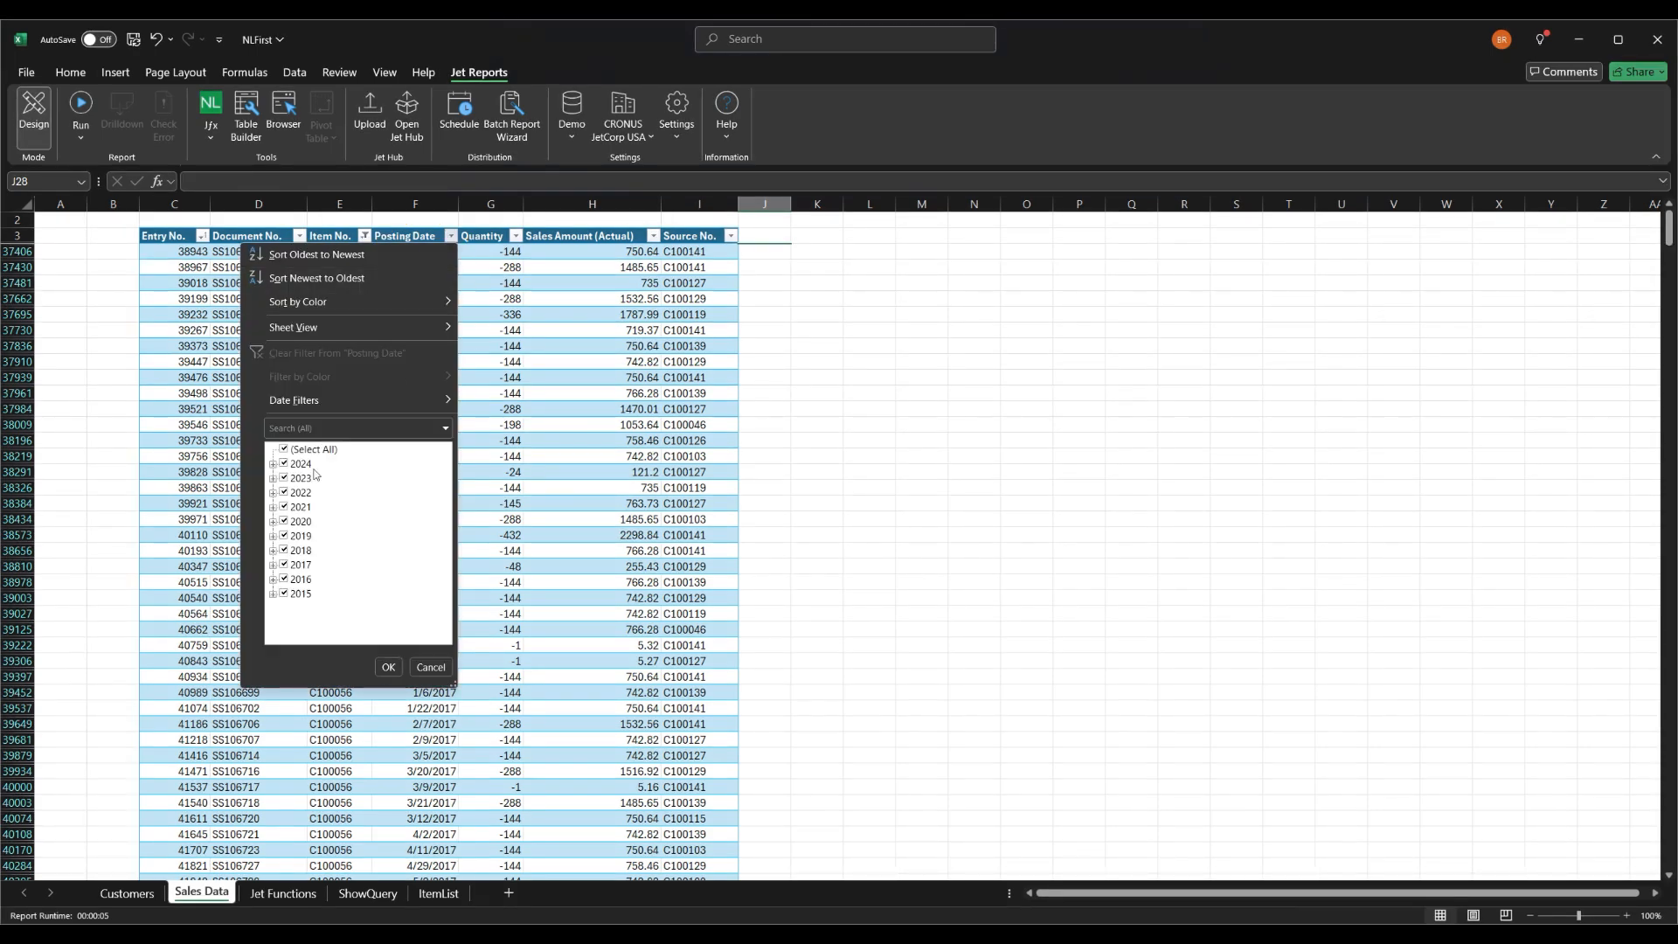
click(273, 594)
click(286, 607)
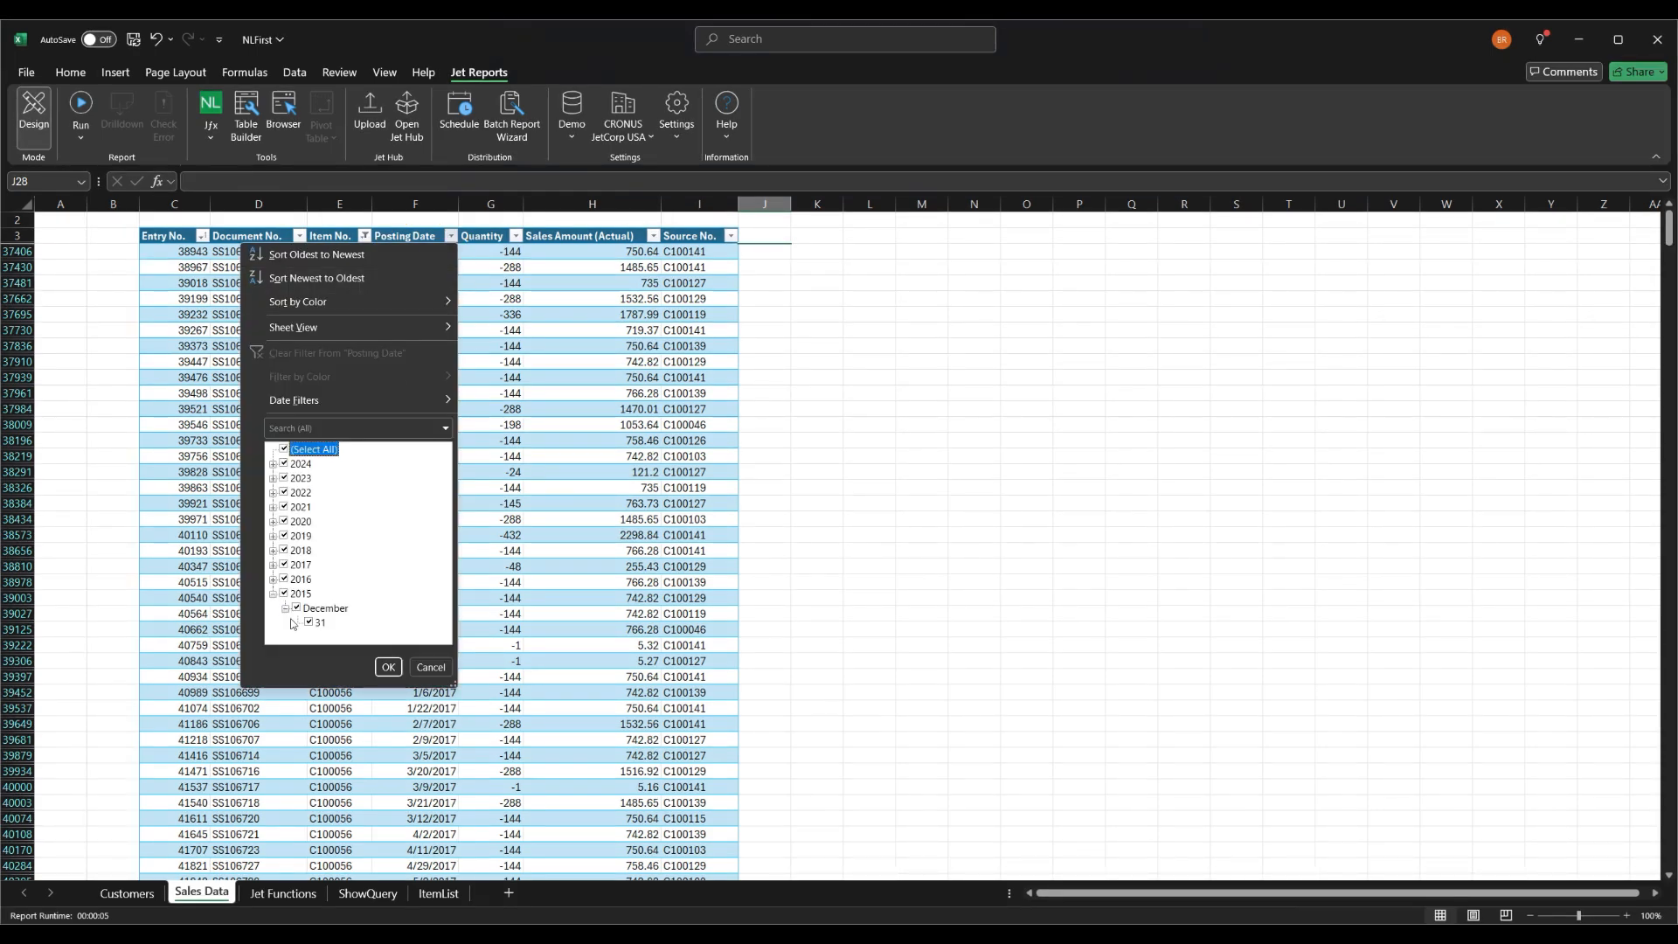
click(424, 667)
drag(1668, 229, 1656, 863)
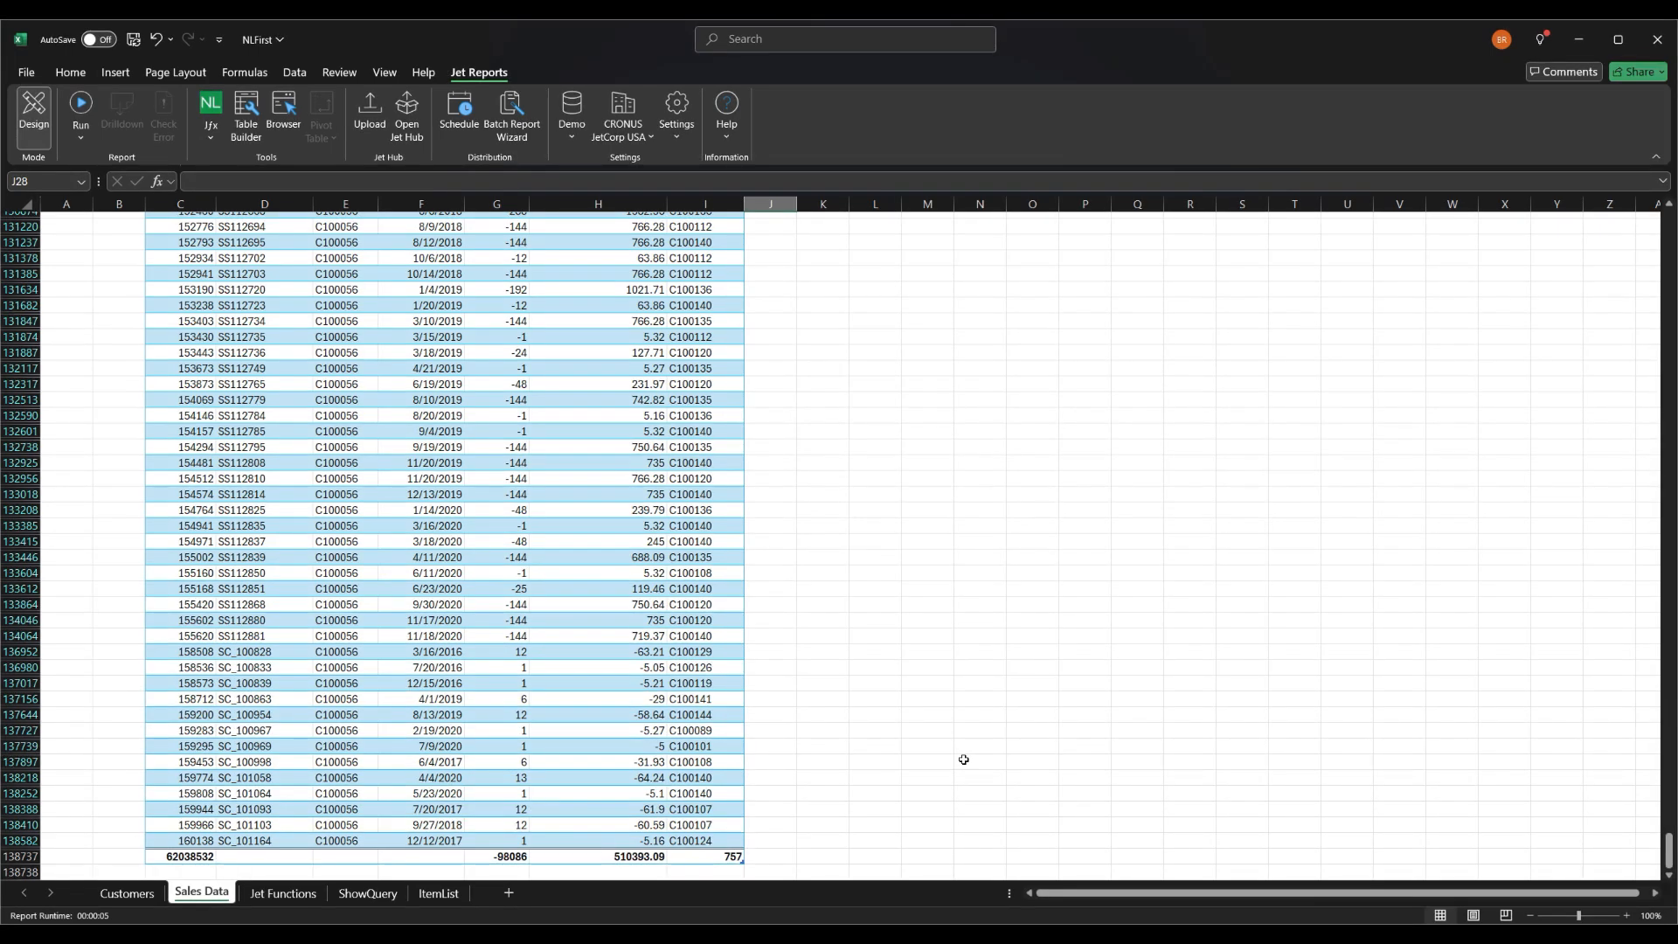
drag(1670, 853, 1628, 212)
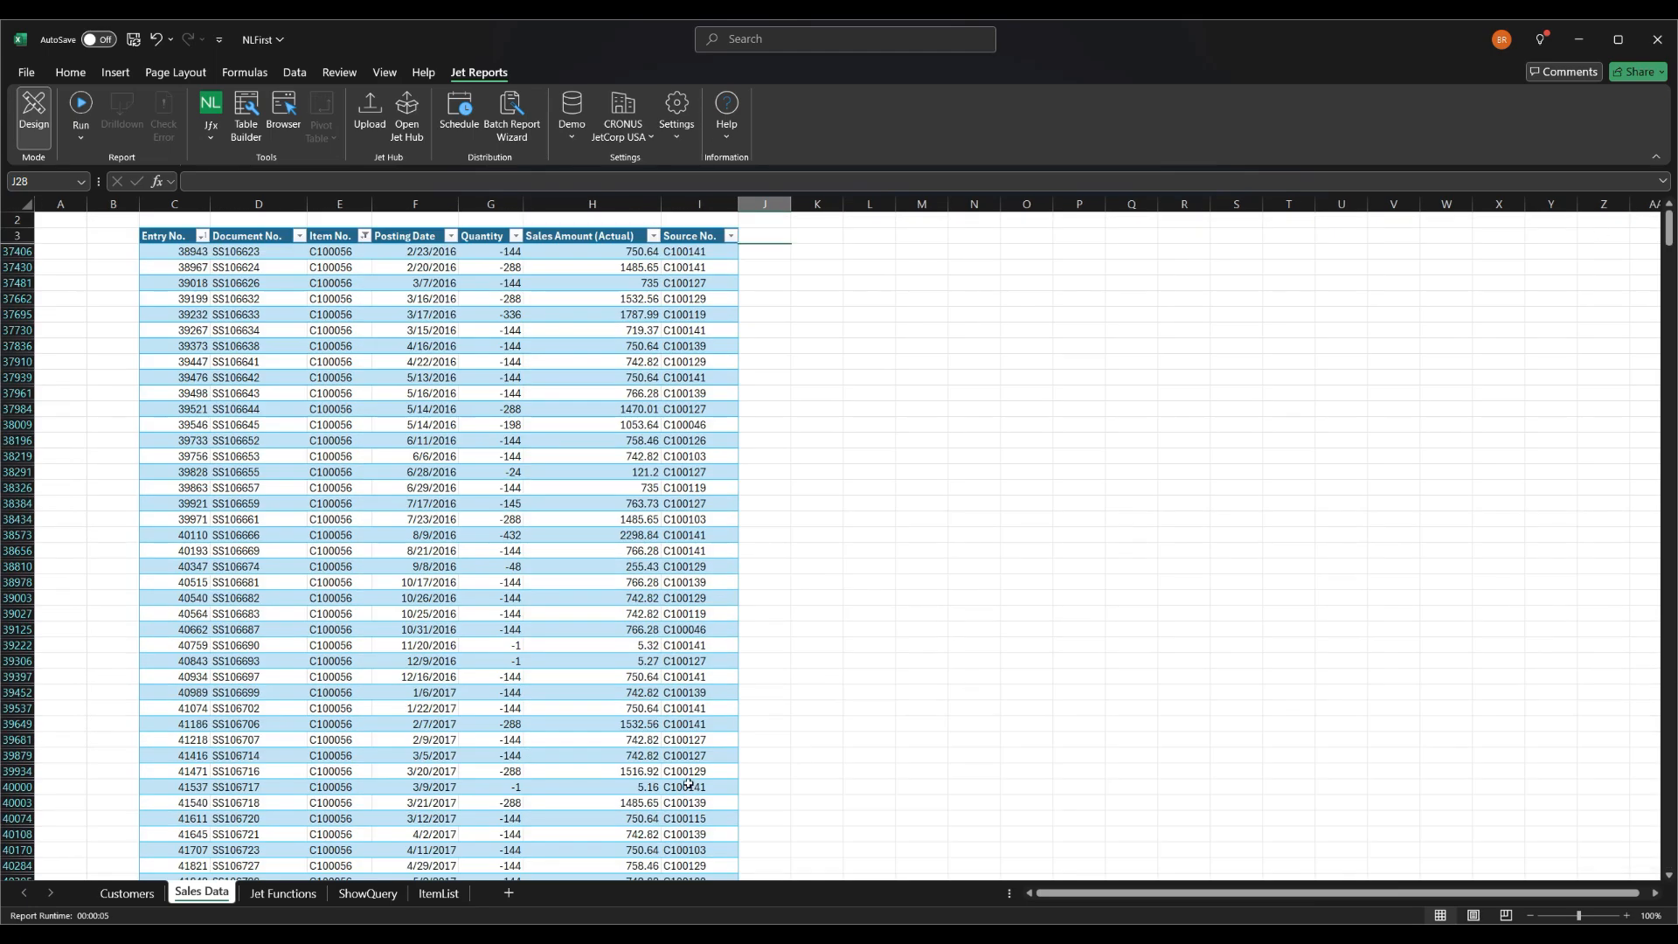
Start an NL function in cell D3 of the Jet Functions sheet with What set to Last.
click(291, 898)
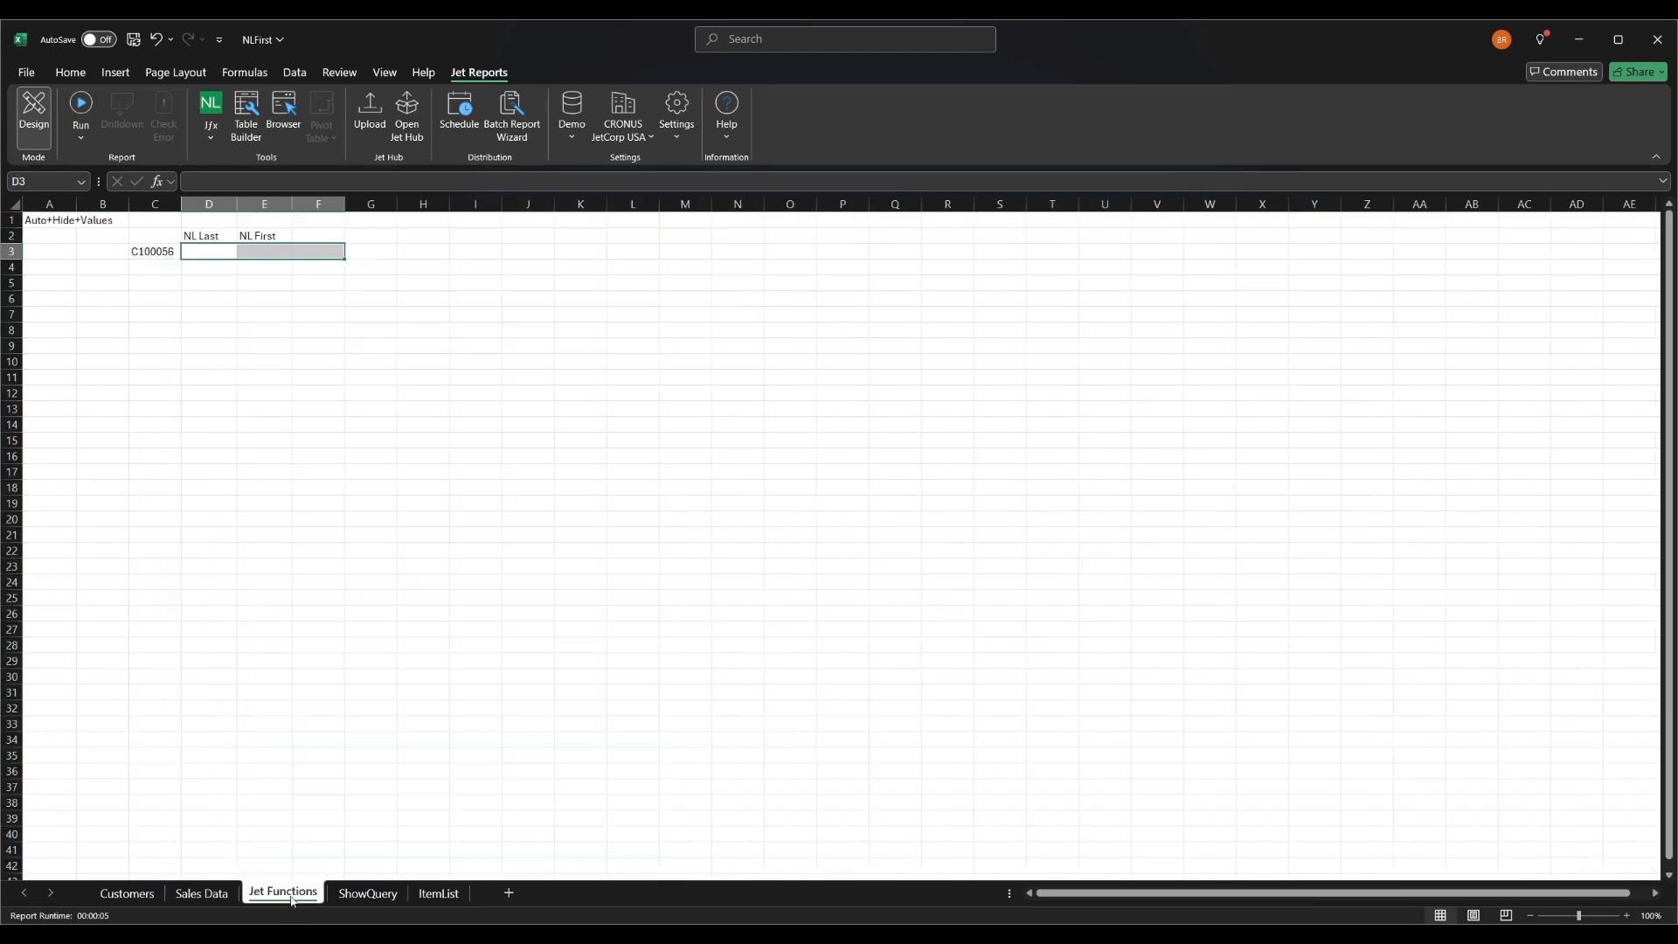
click(211, 255)
click(210, 112)
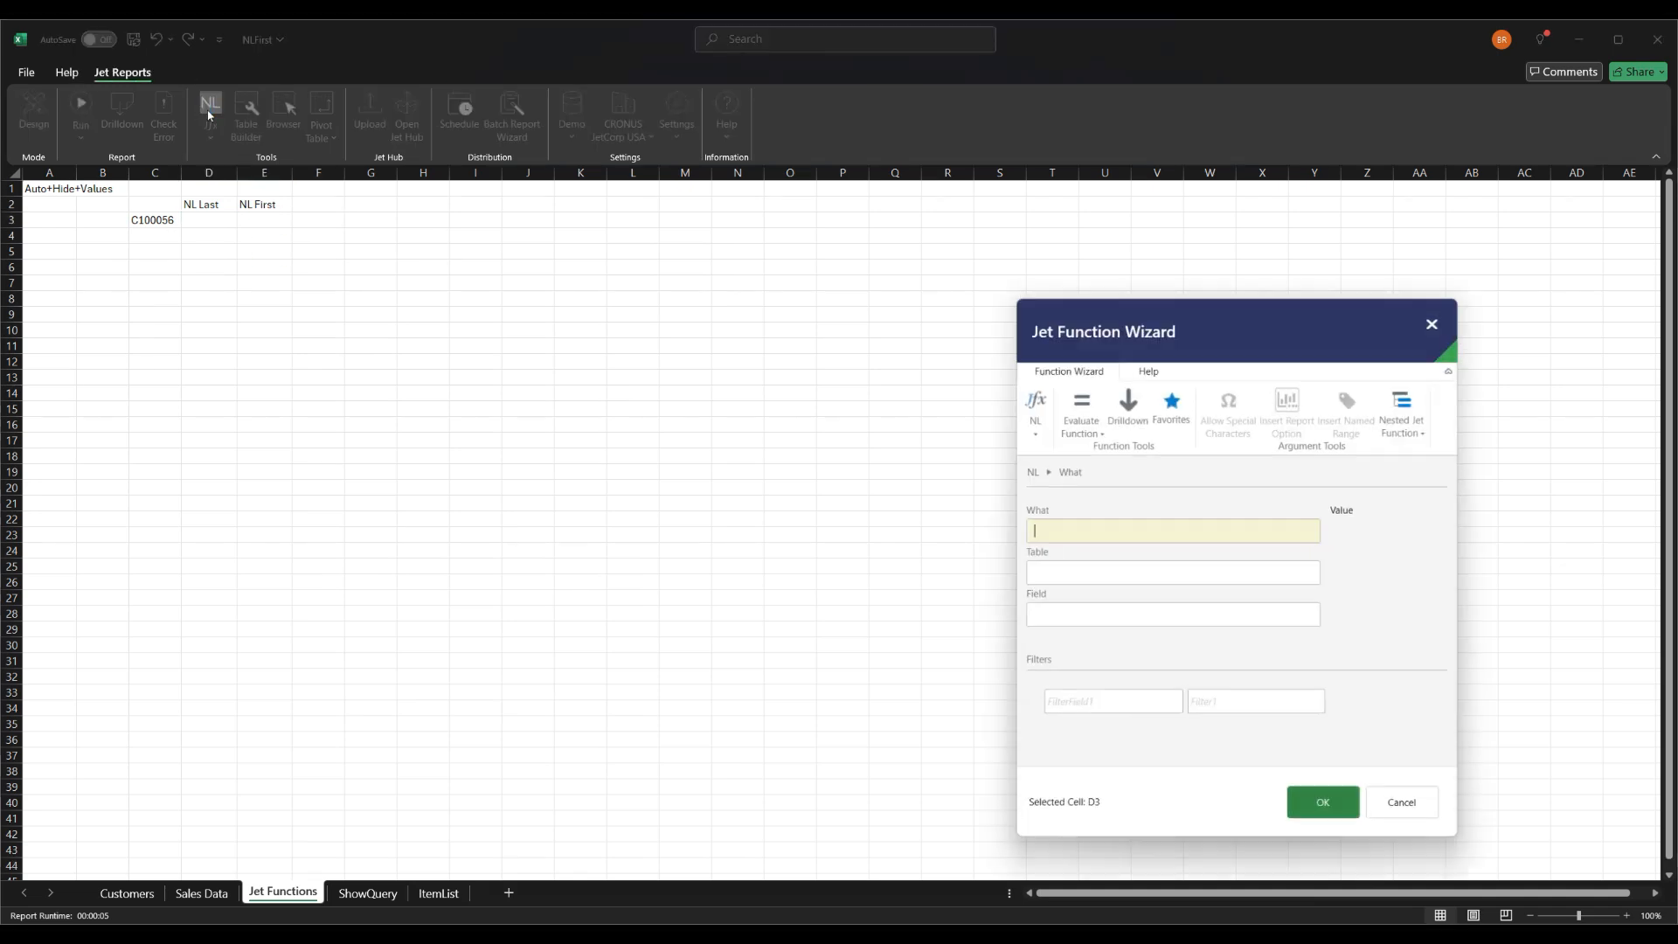
text(Last)
key(Tab)
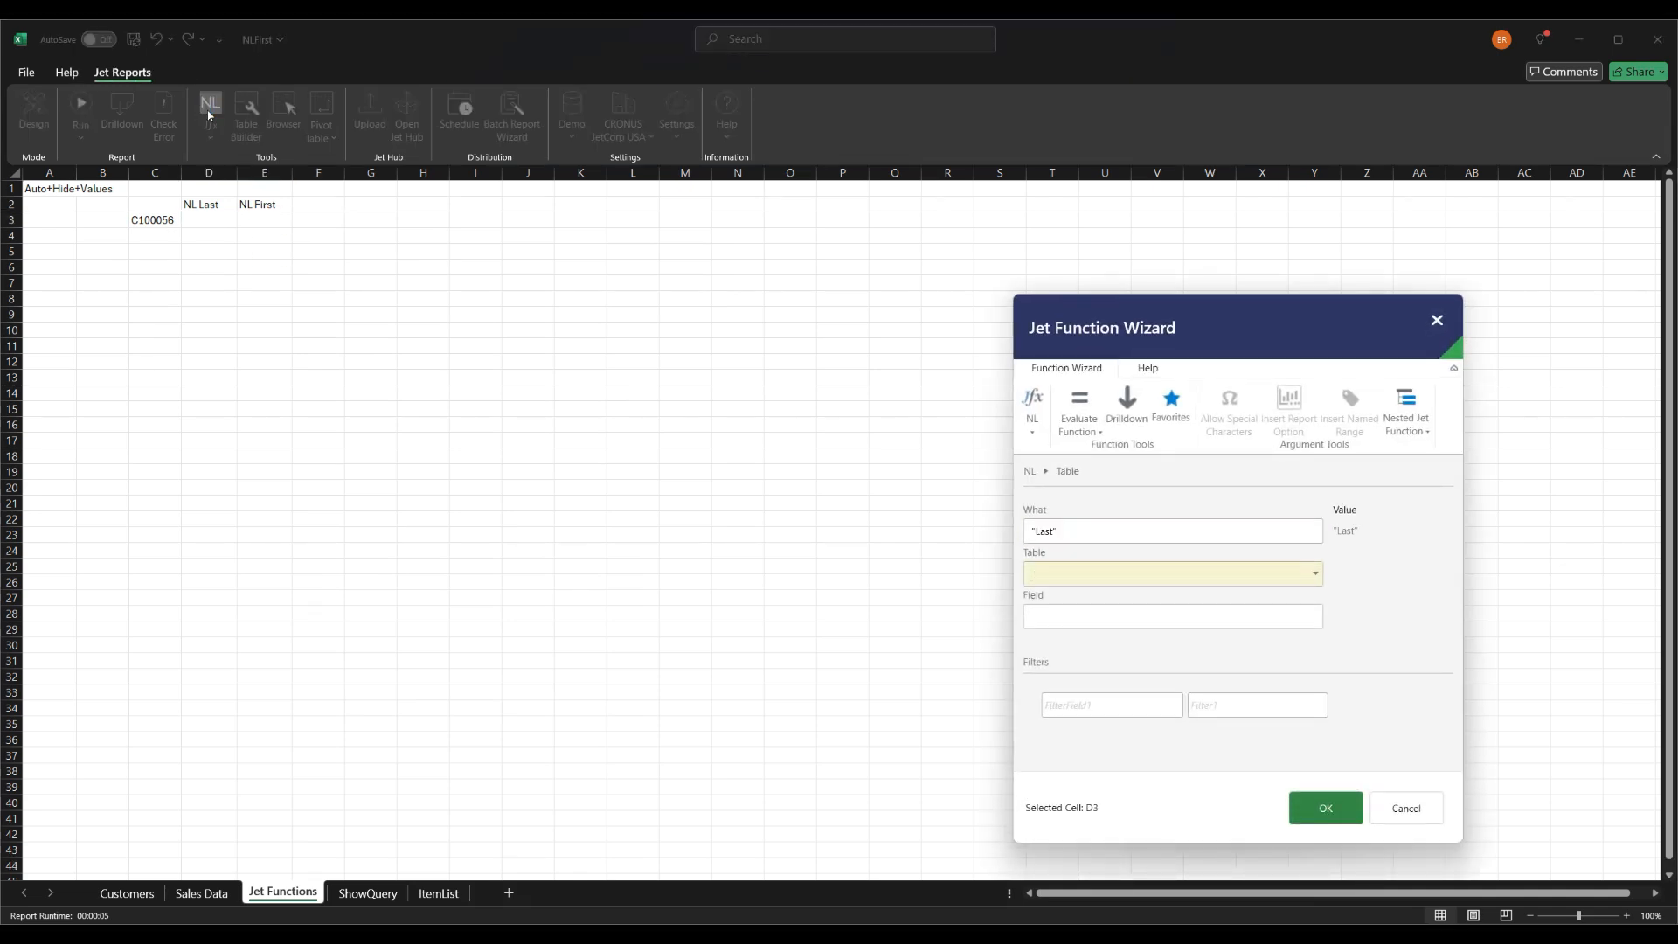
Set the function's table to Item Ledger Entry and its field to Posting Date.
key(alt+Down)
text(item led)
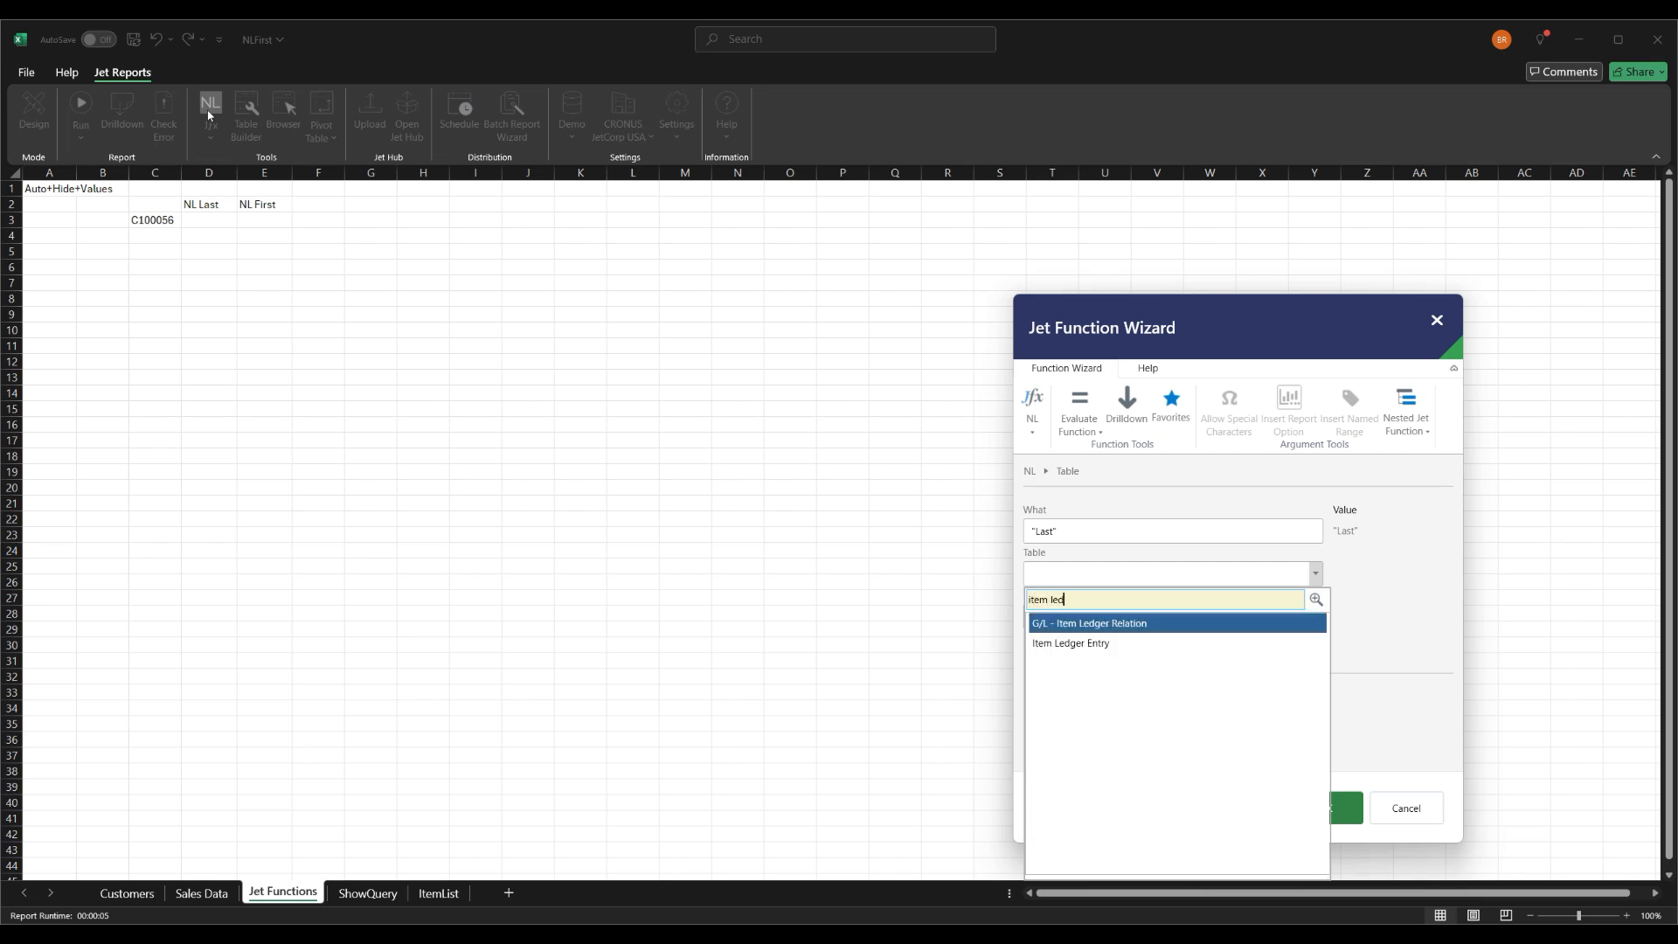
key(Down)
key(Return)
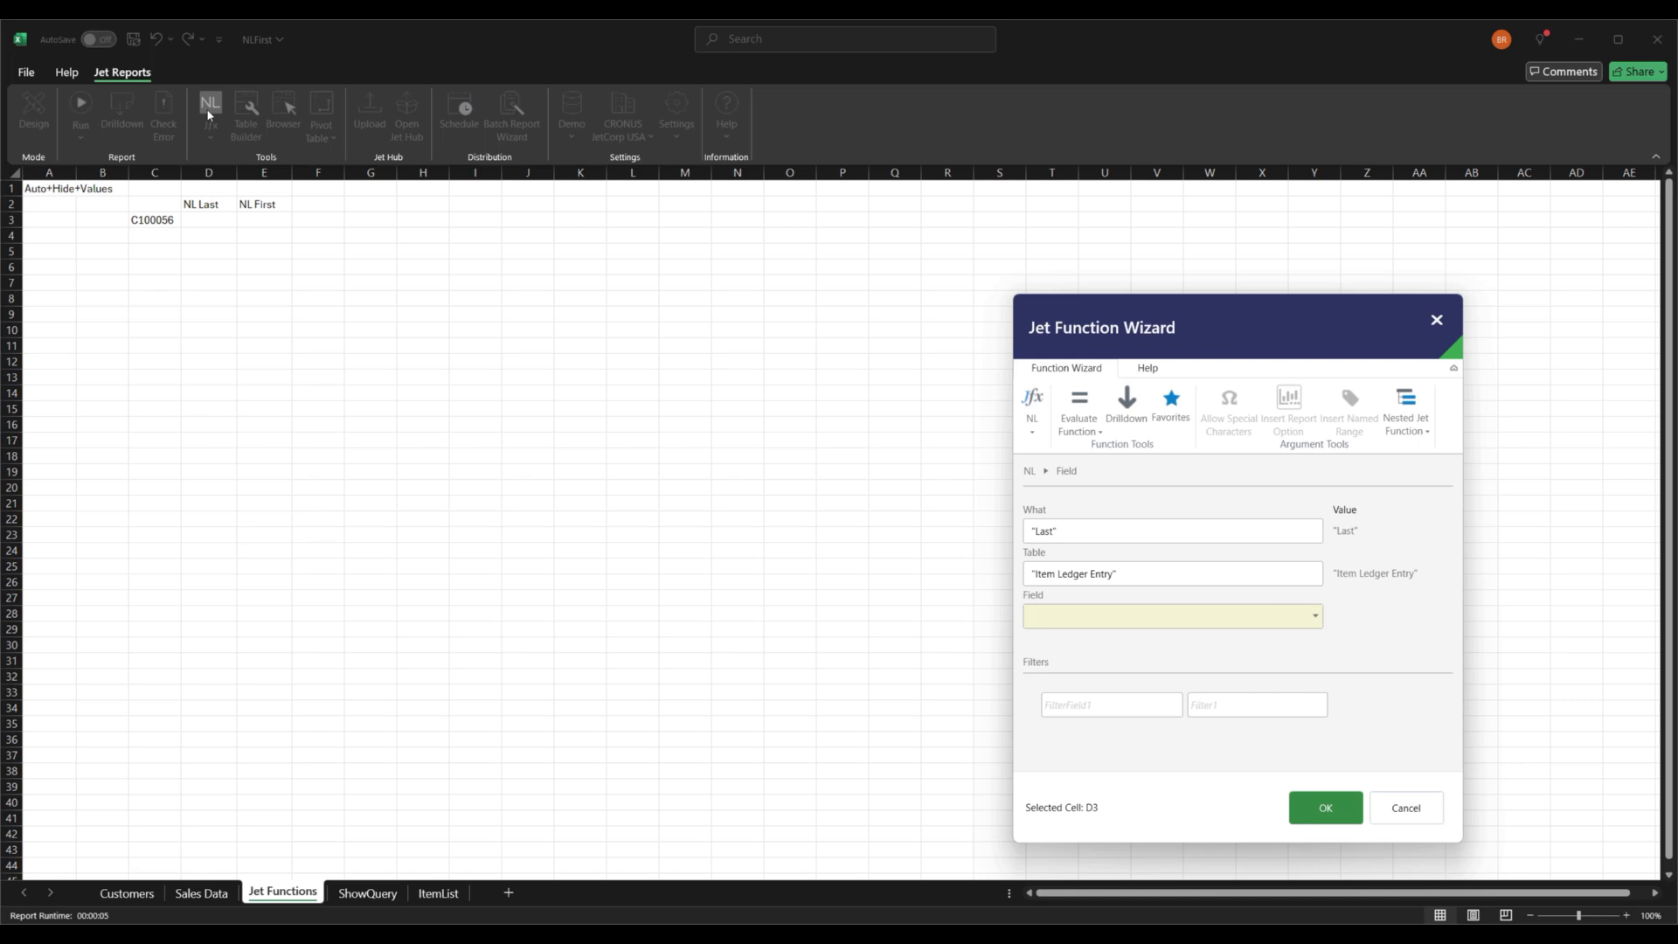
text(posting)
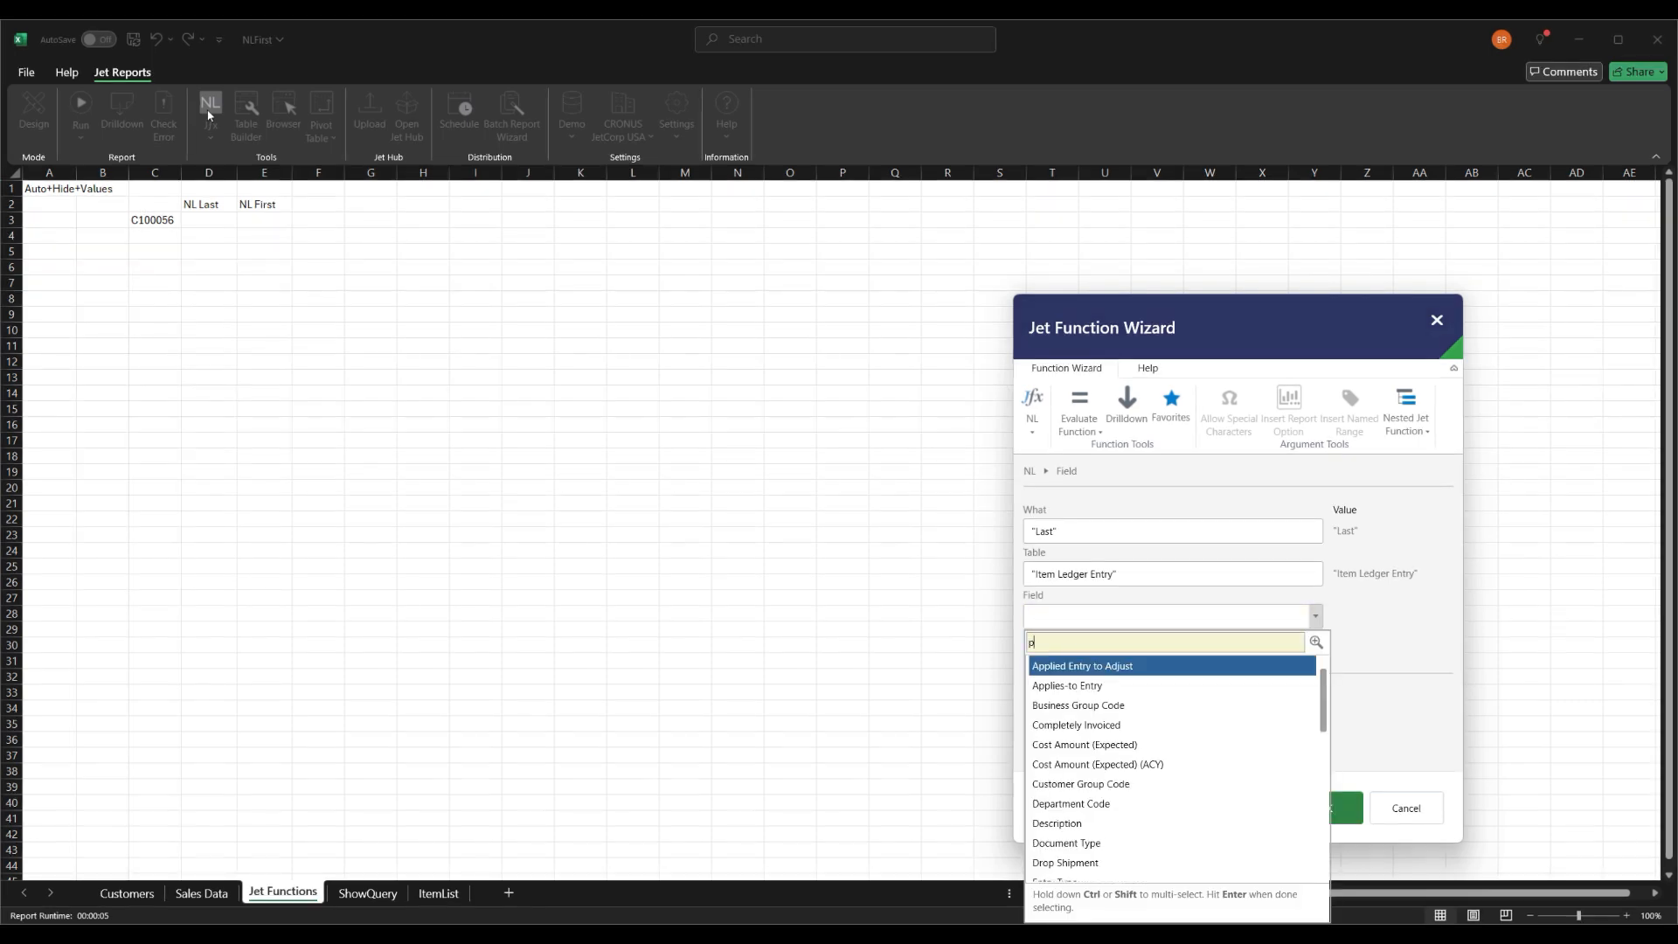
key(Return)
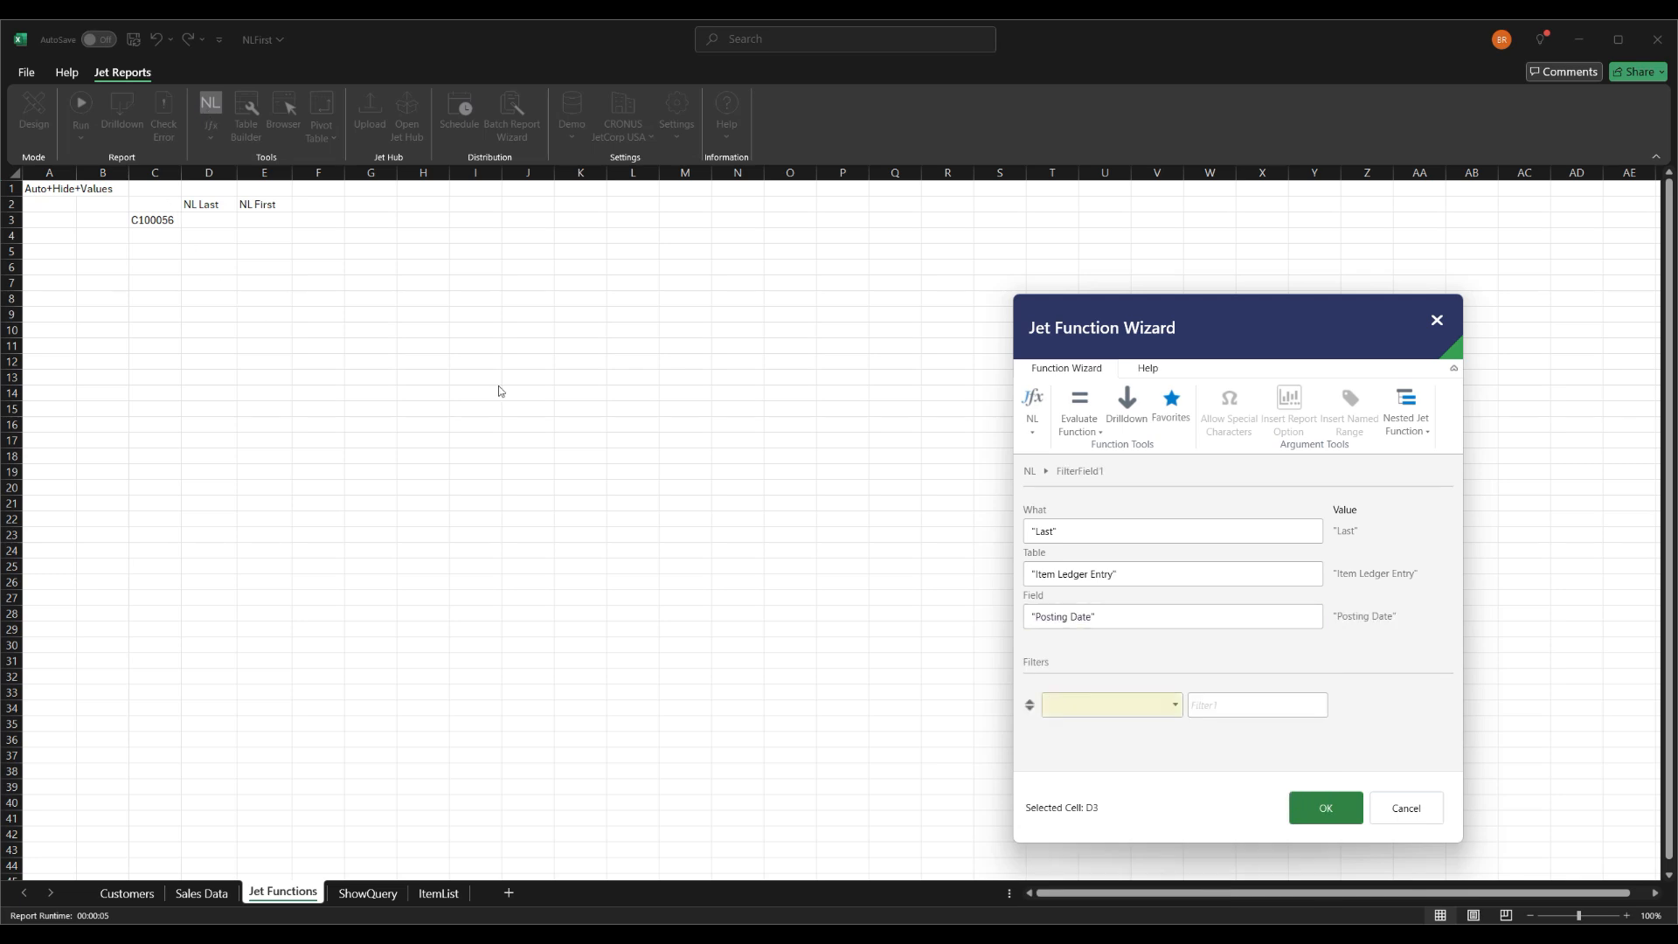
Add a filter to the function that limits Item No. to "C100056".
click(1178, 706)
text(item)
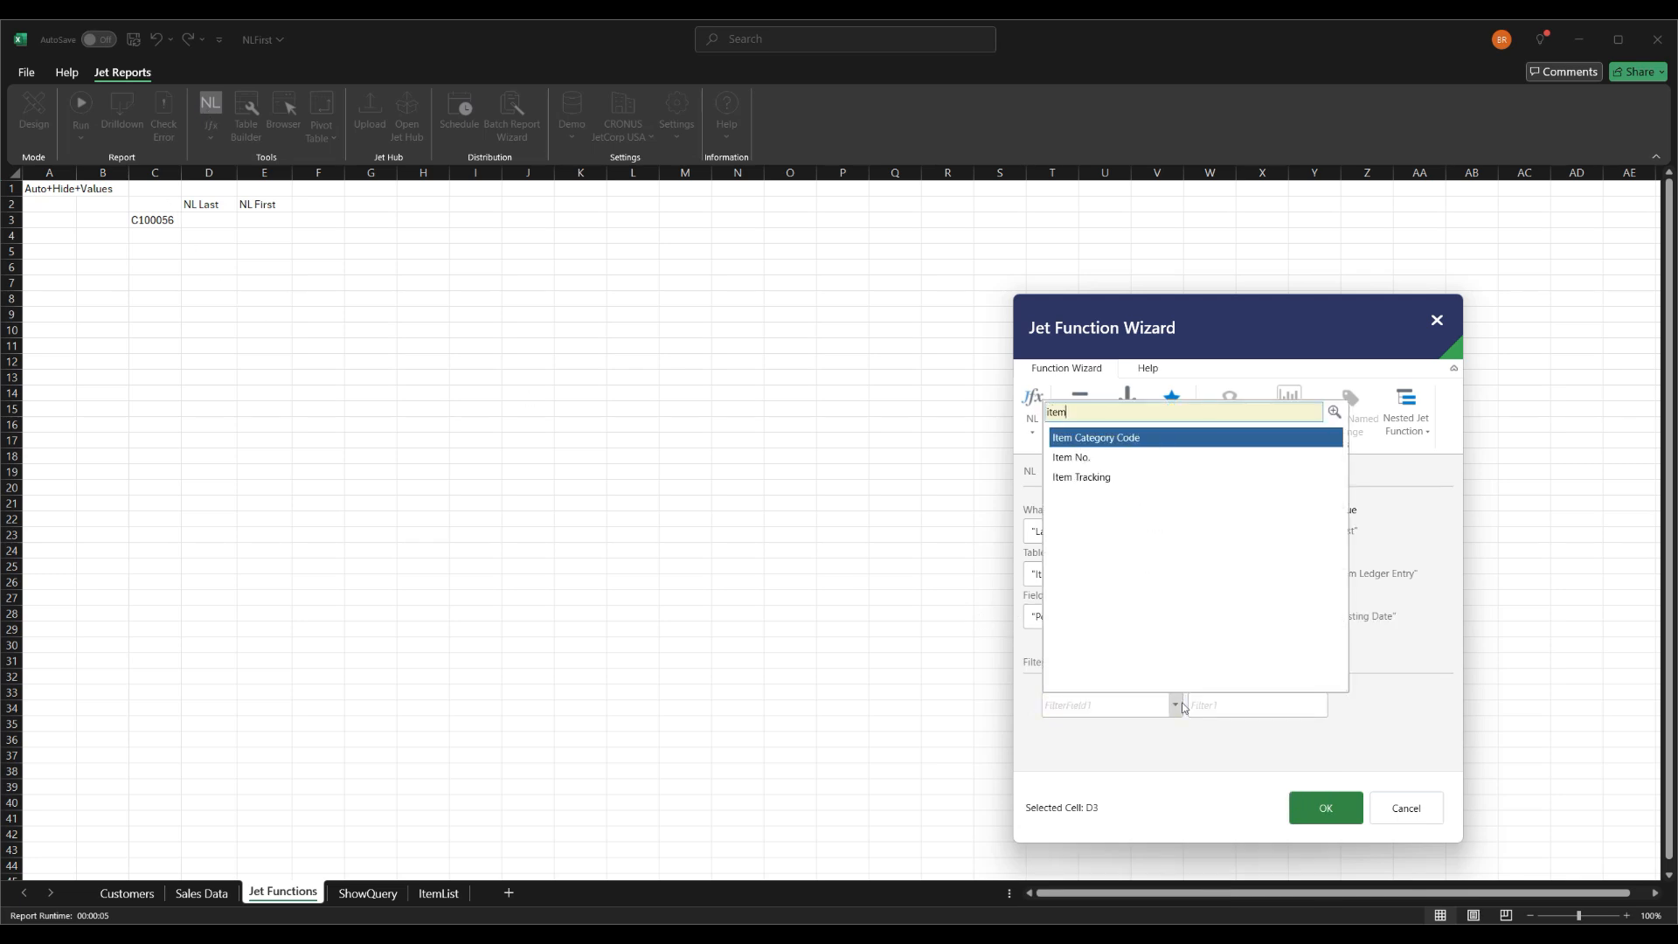
key(Down)
key(Return)
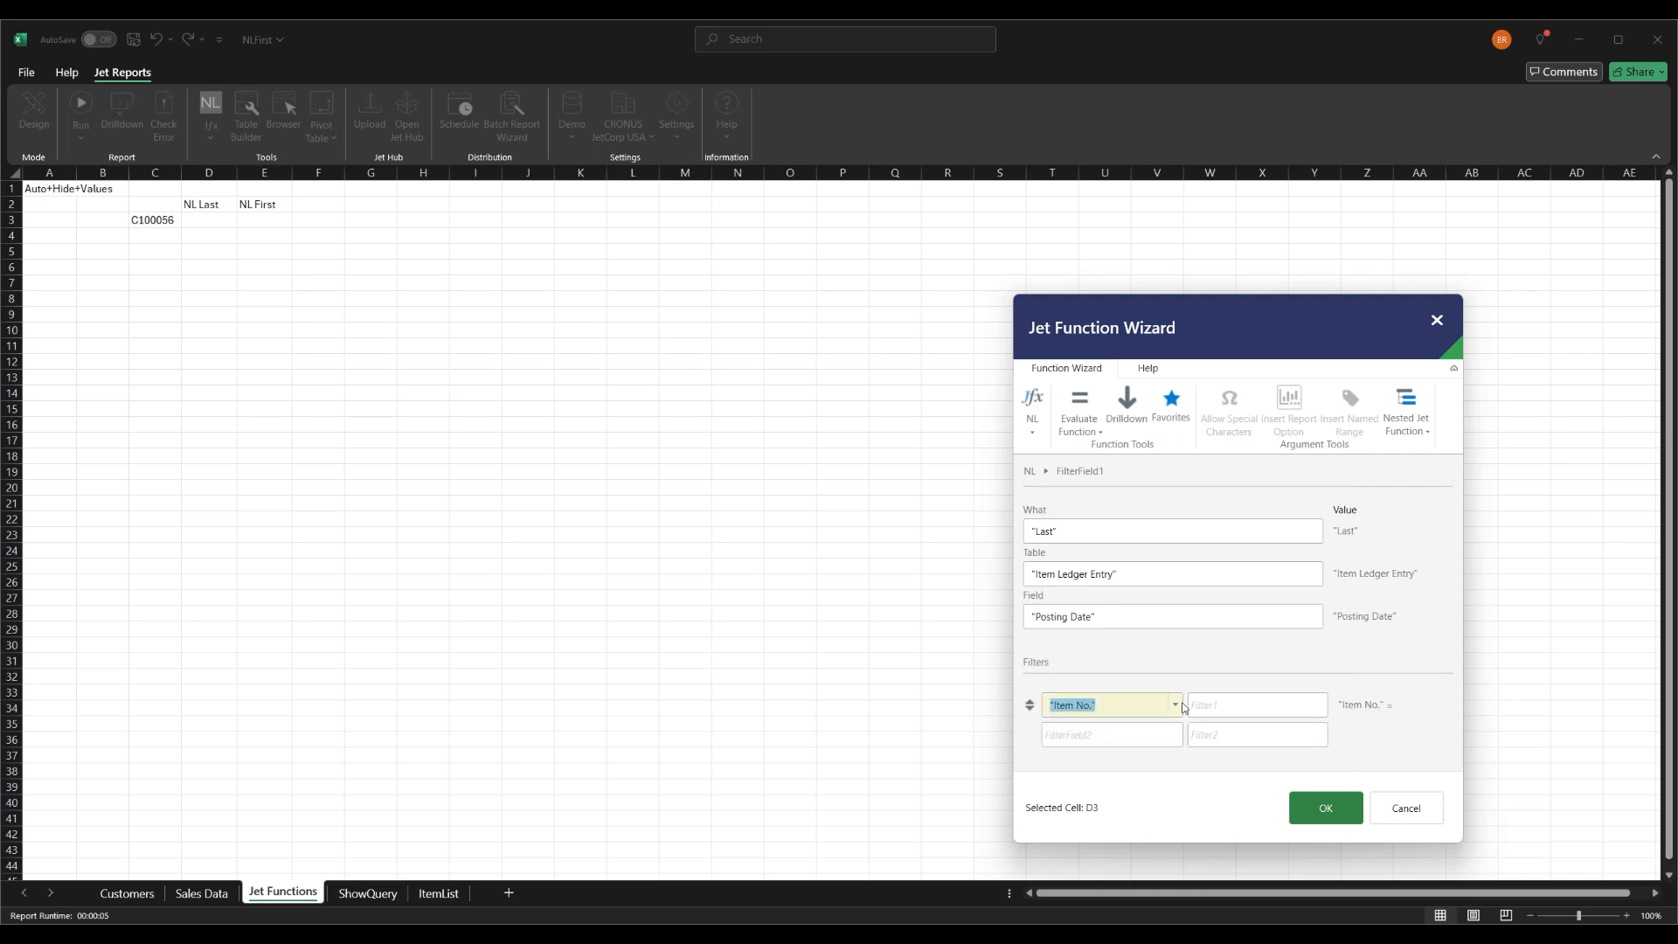
text("C100)
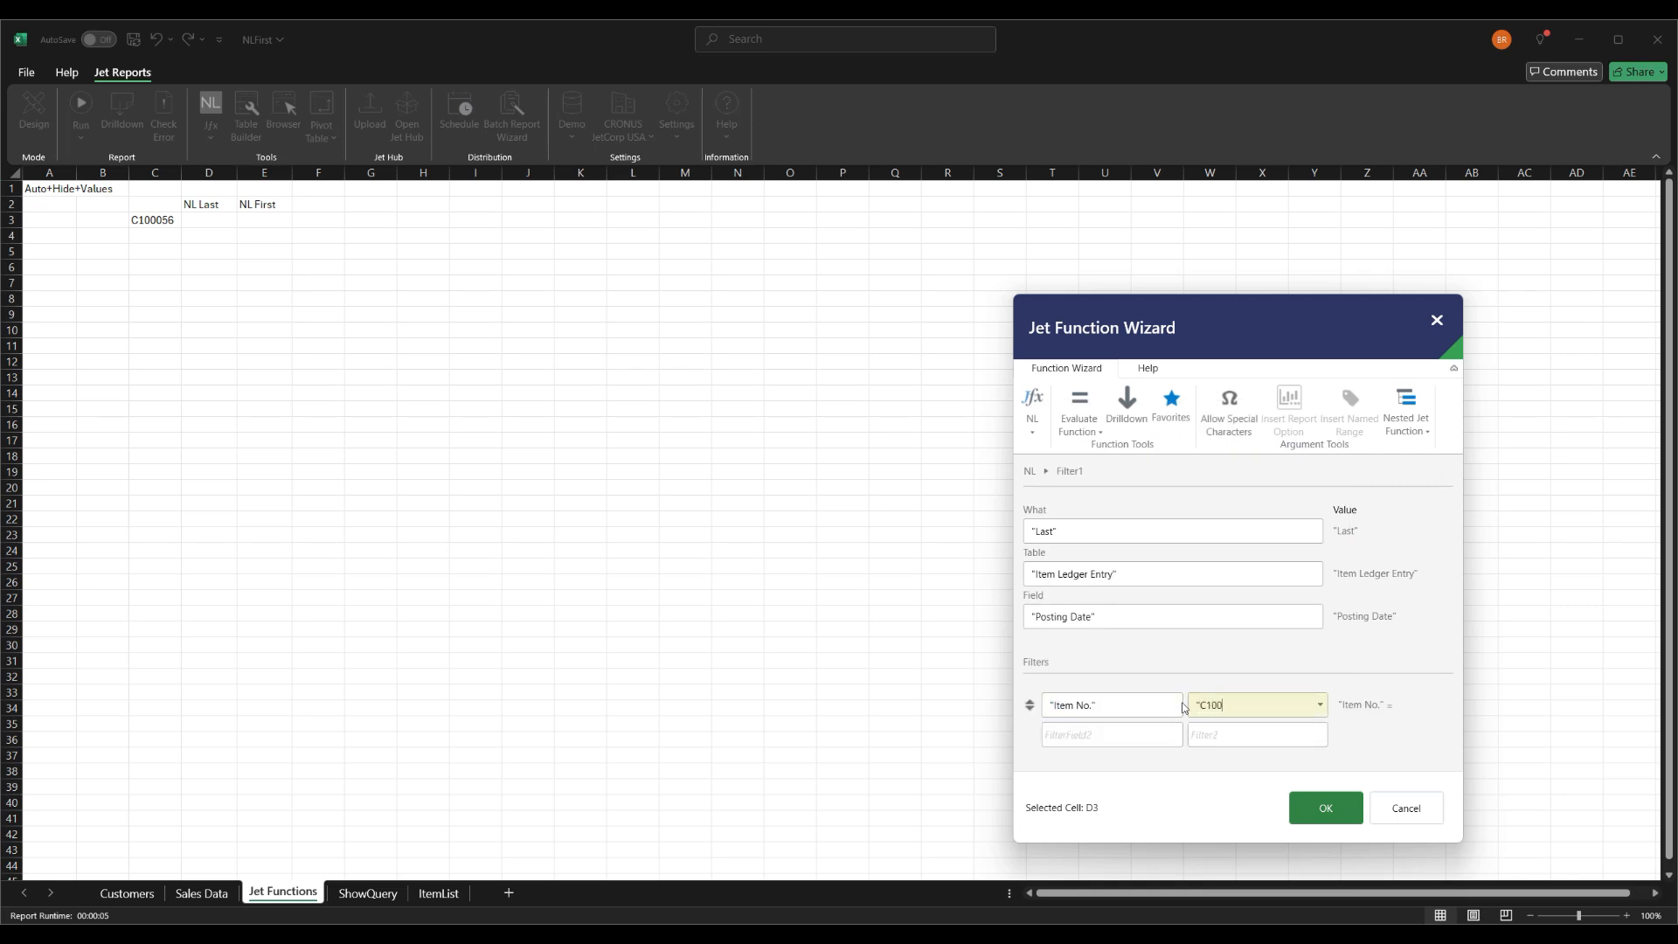
text(056)
key(Tab)
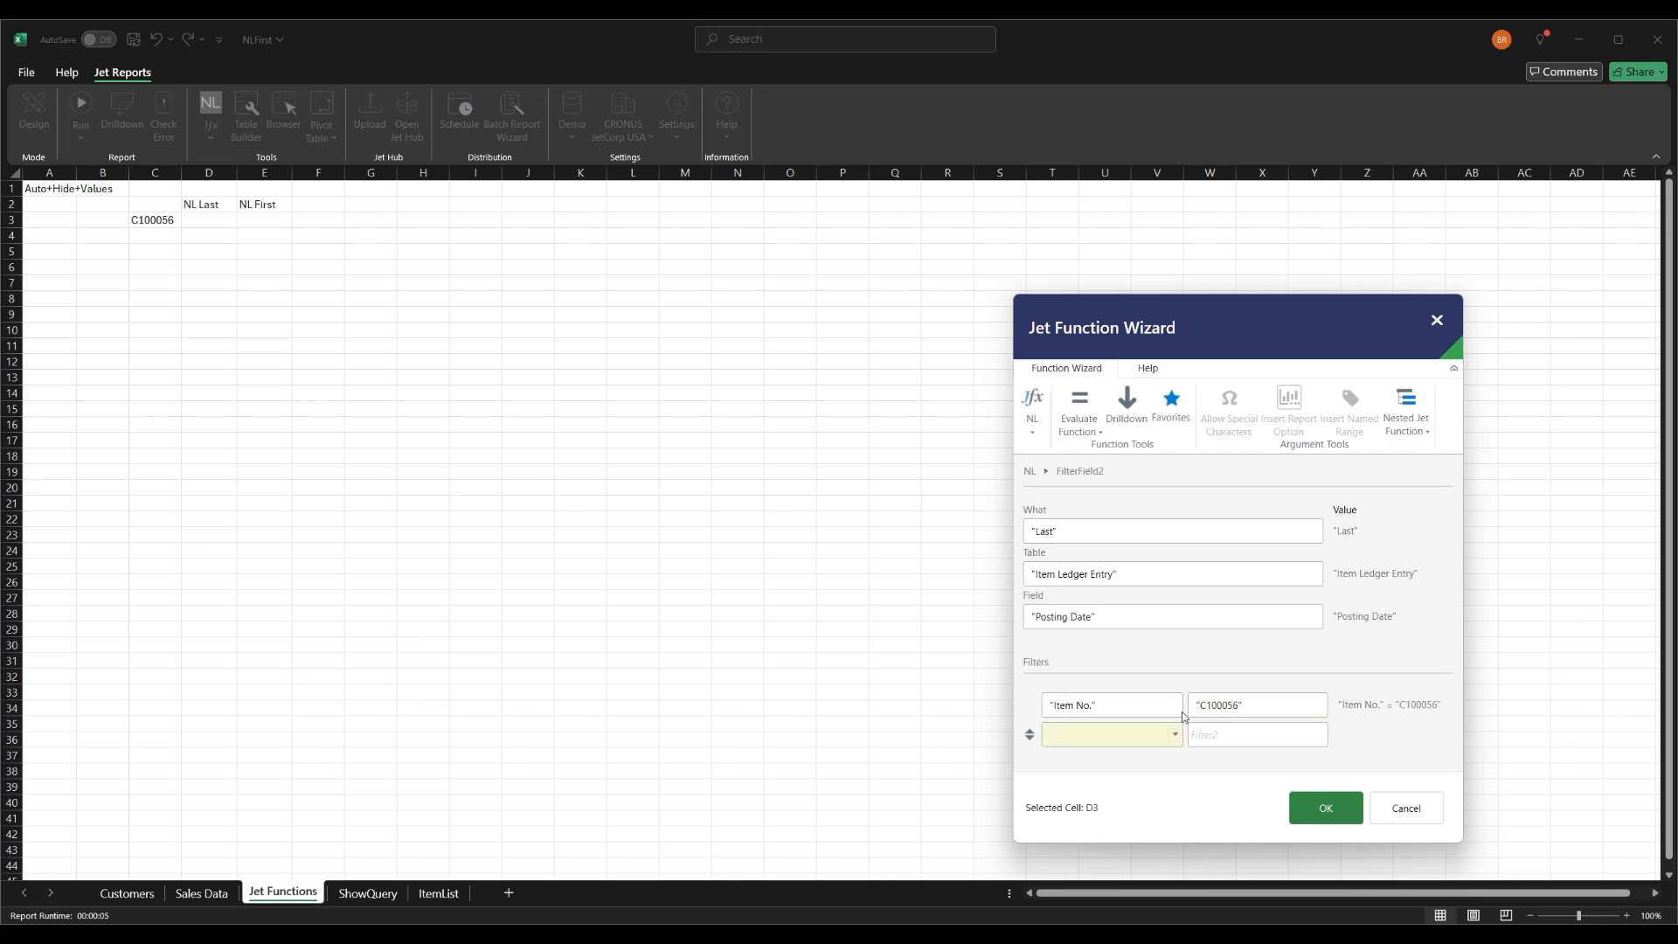
Add a second filter on Posting Date with value "*", sort it ascending as "+Posting Date", and insert the function.
click(1178, 737)
text(post)
key(Return)
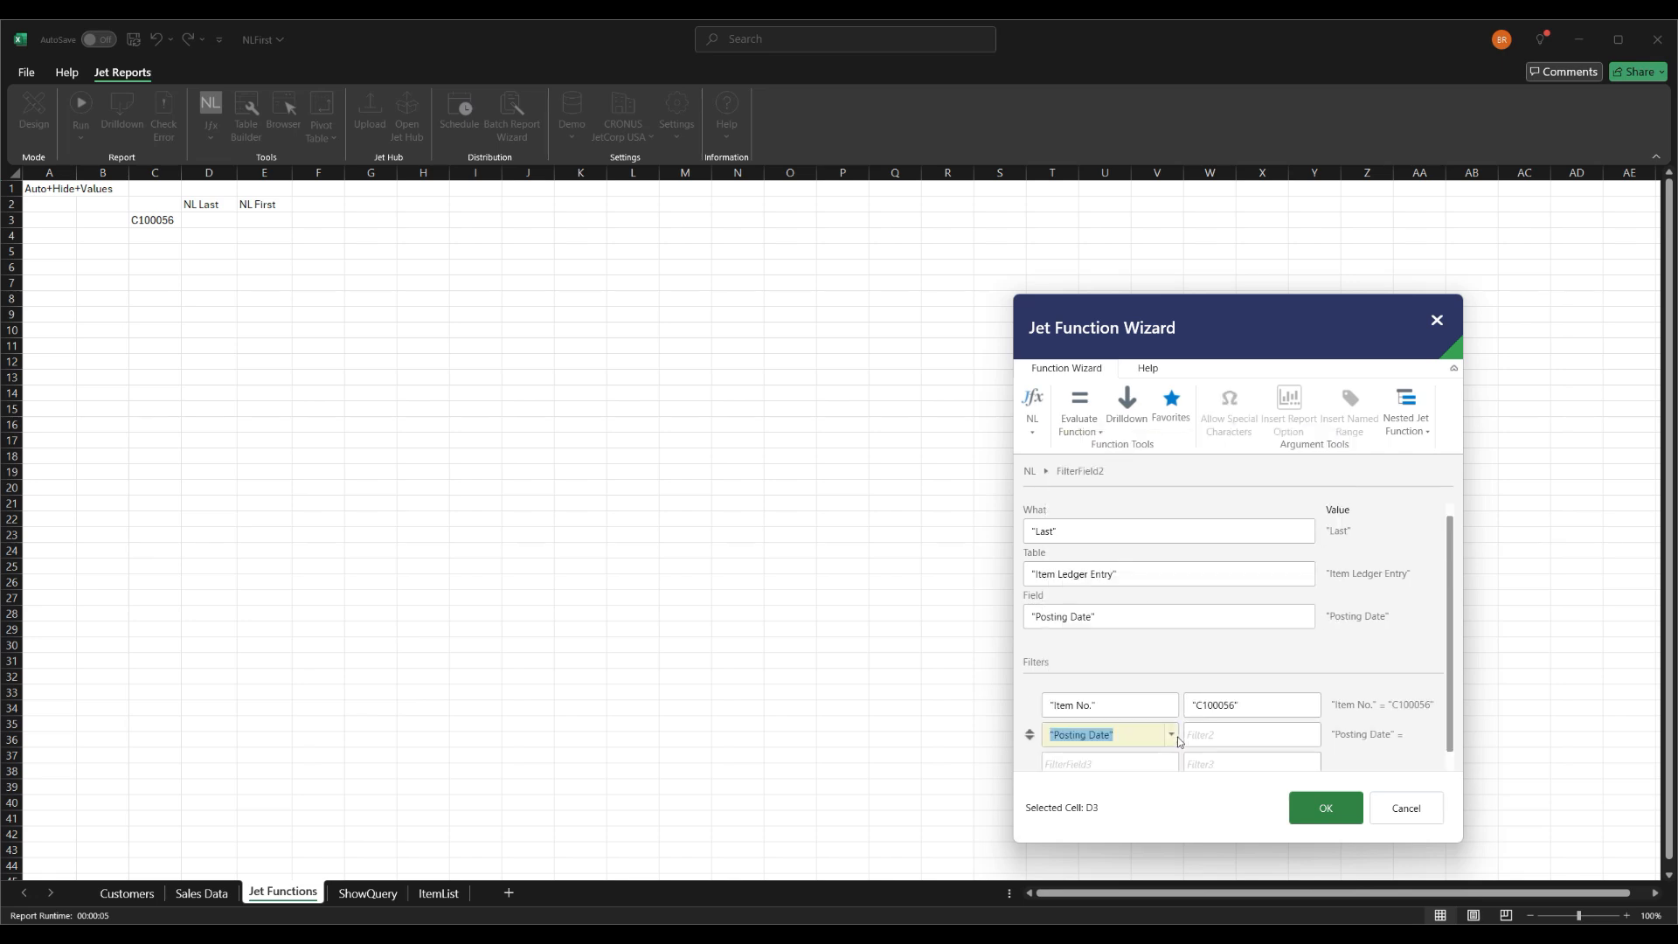
key(Tab)
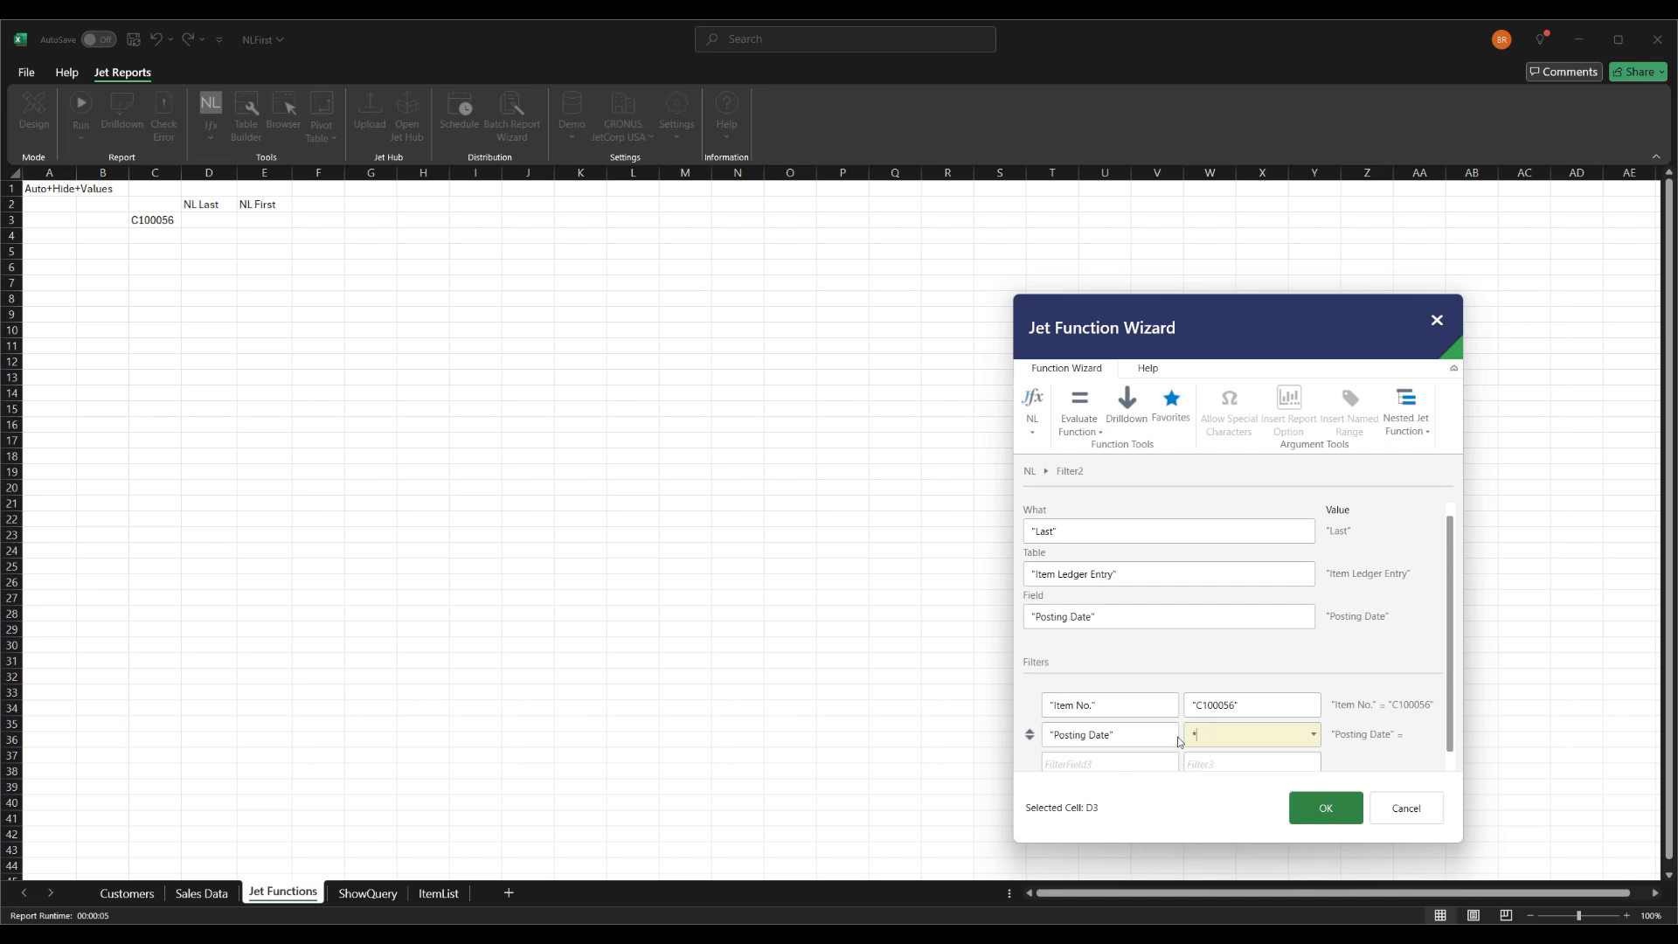
key(Tab)
click(1091, 729)
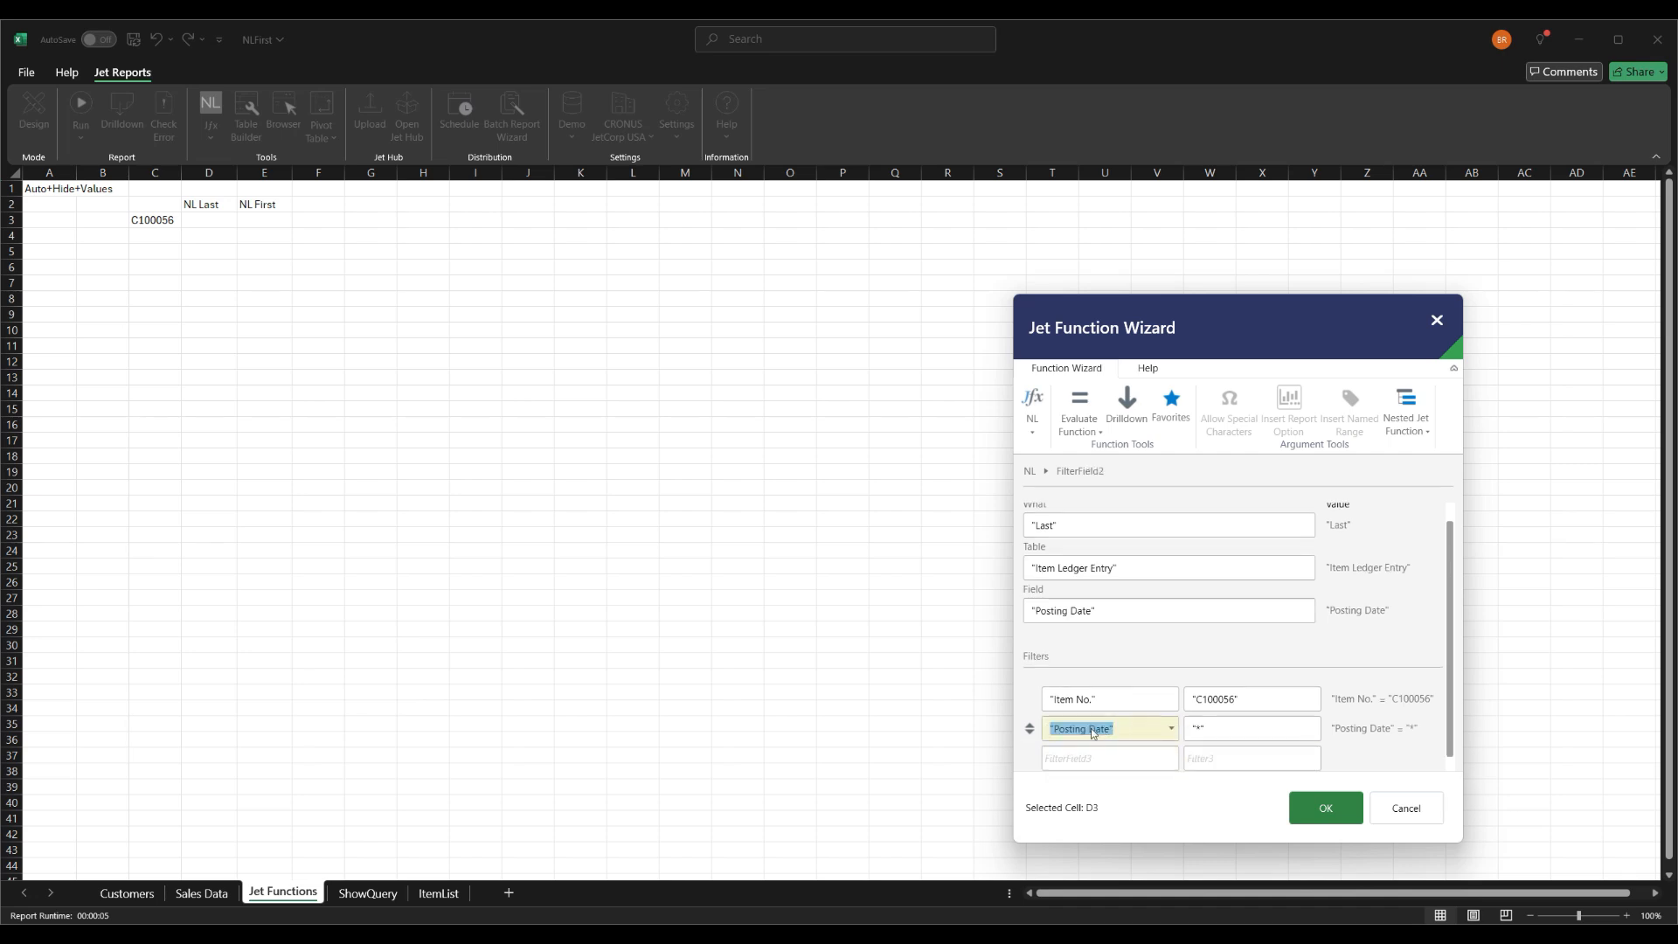
click(1032, 728)
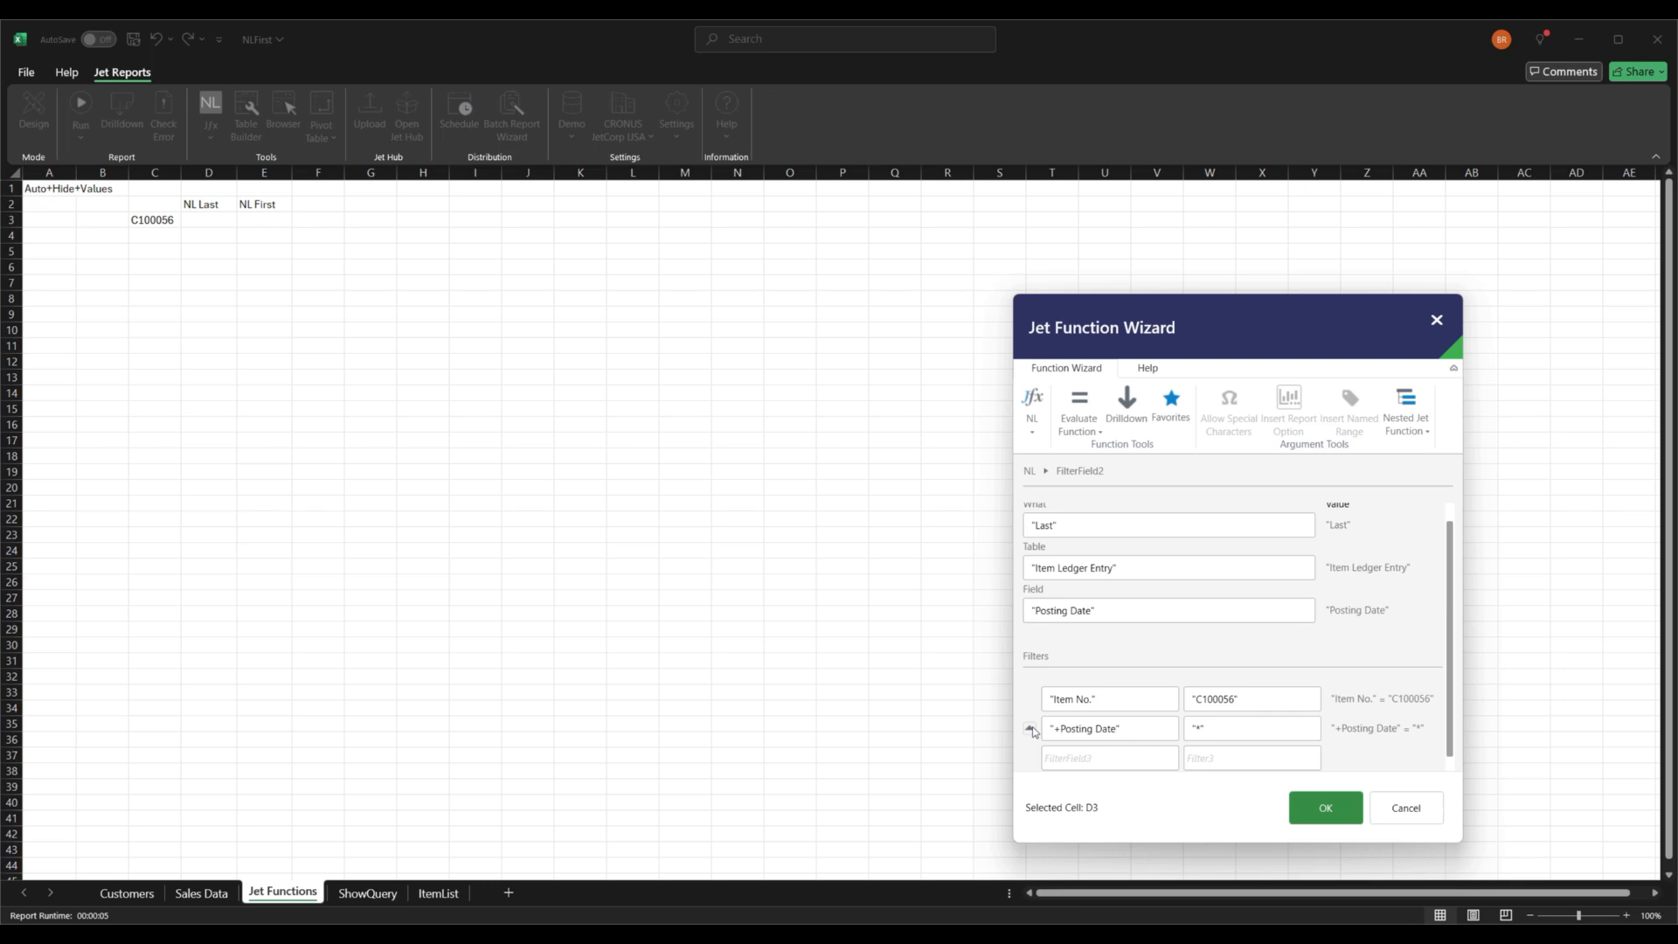
click(1327, 806)
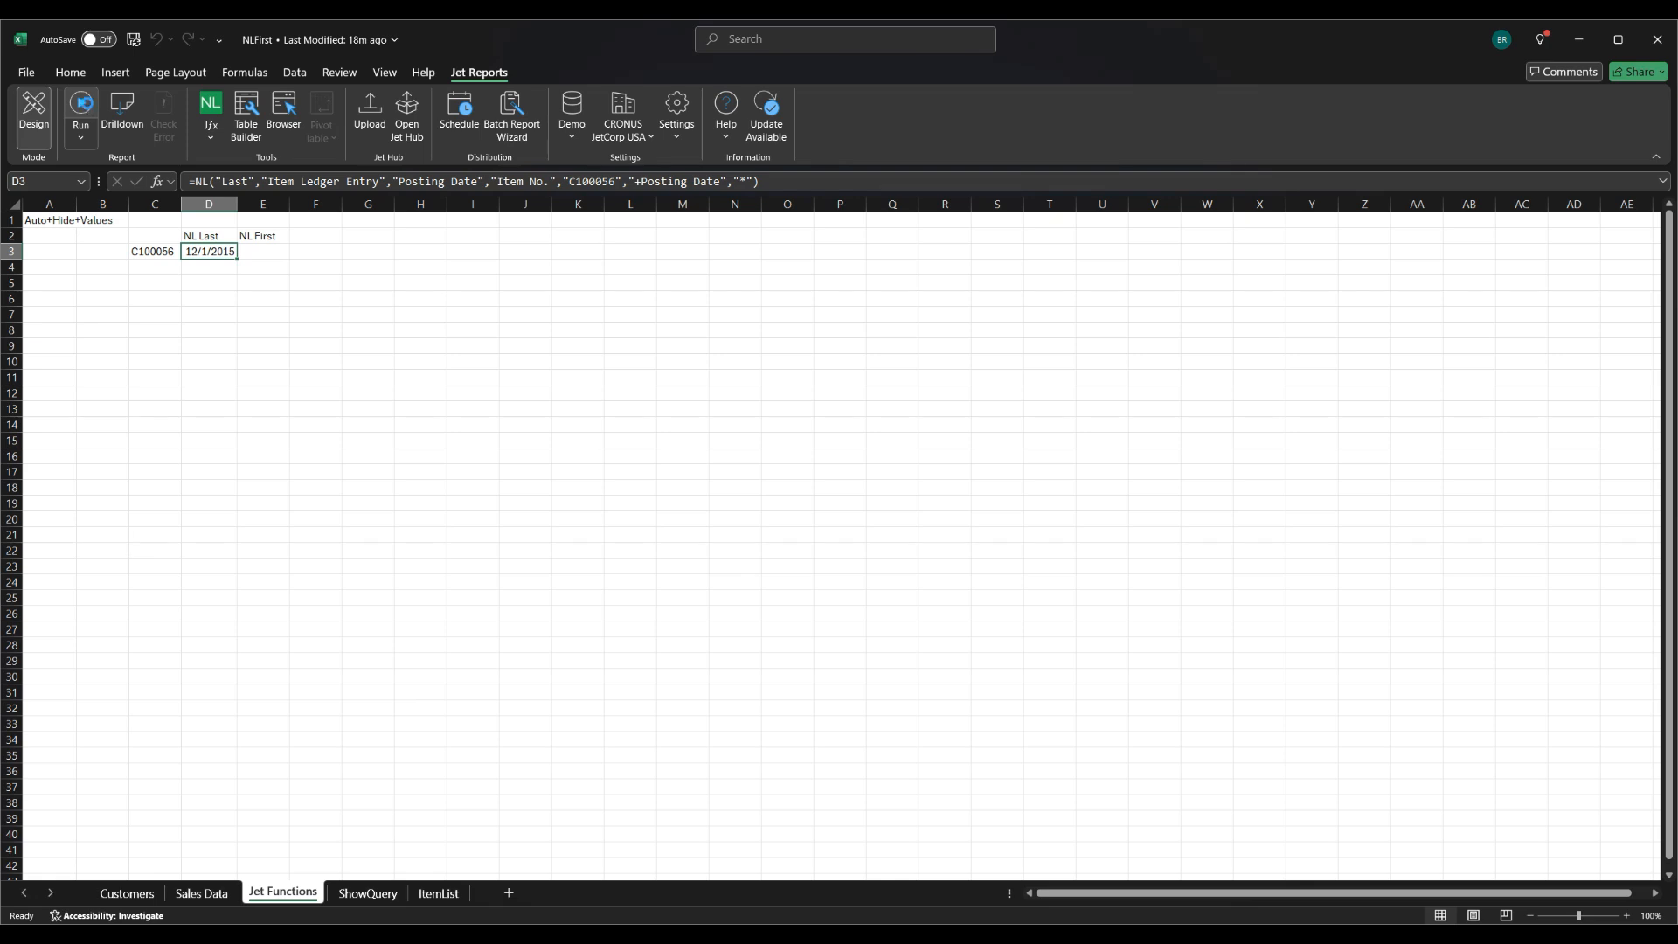
Run the report to evaluate the NL Last function for item C100056.
click(89, 108)
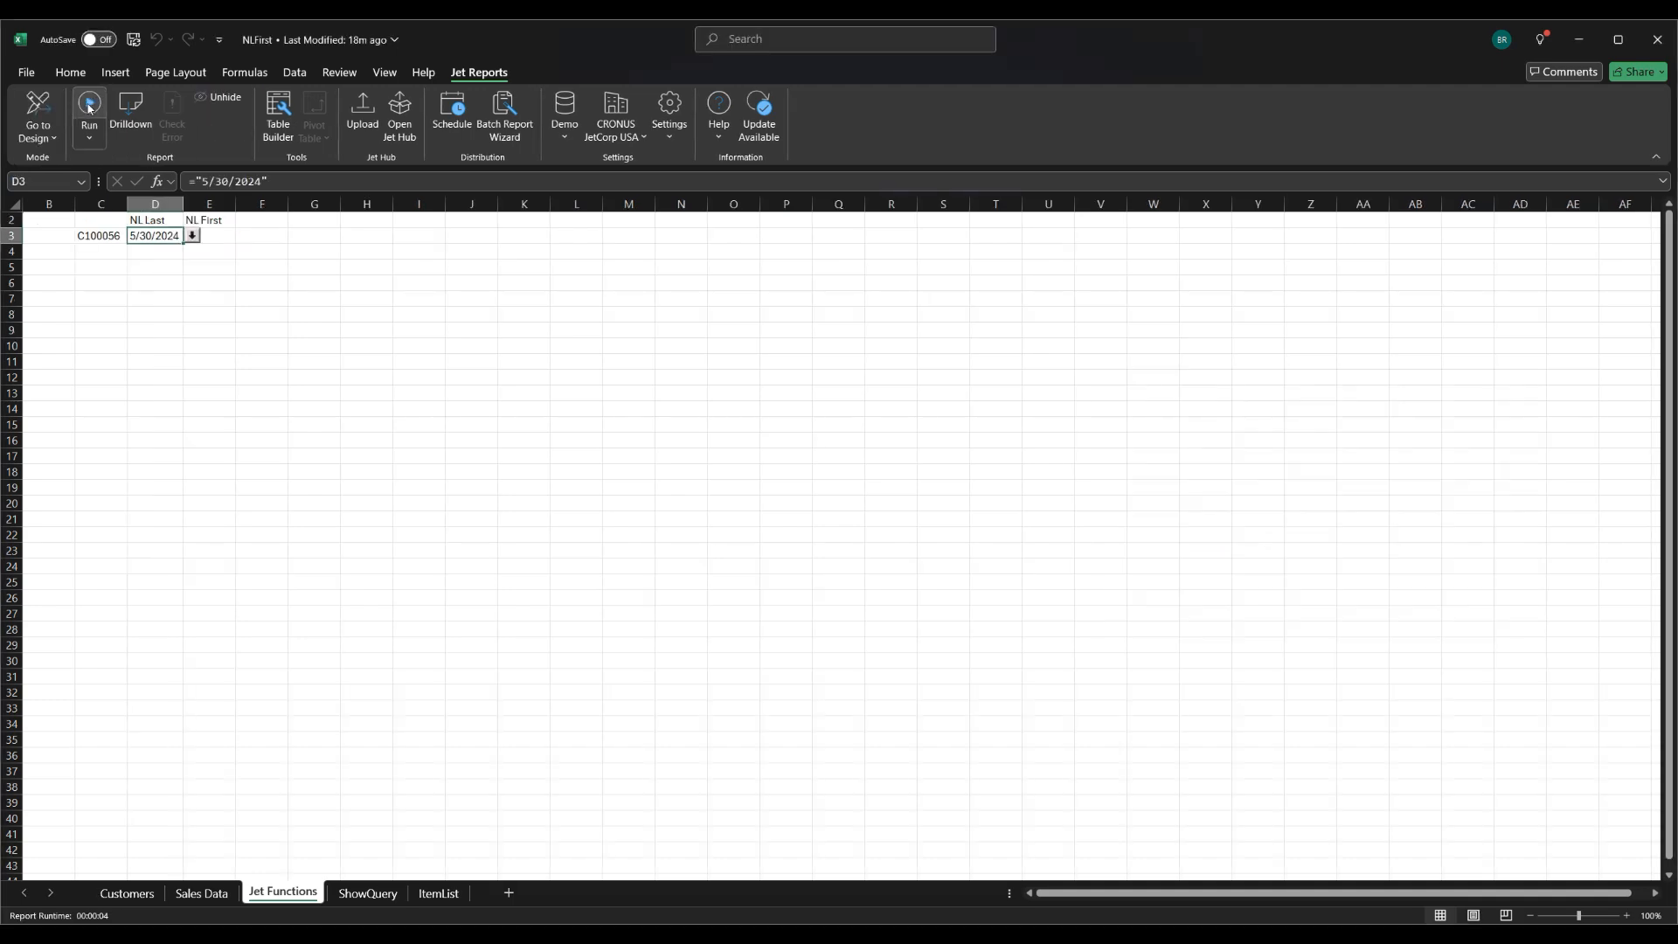
click(153, 505)
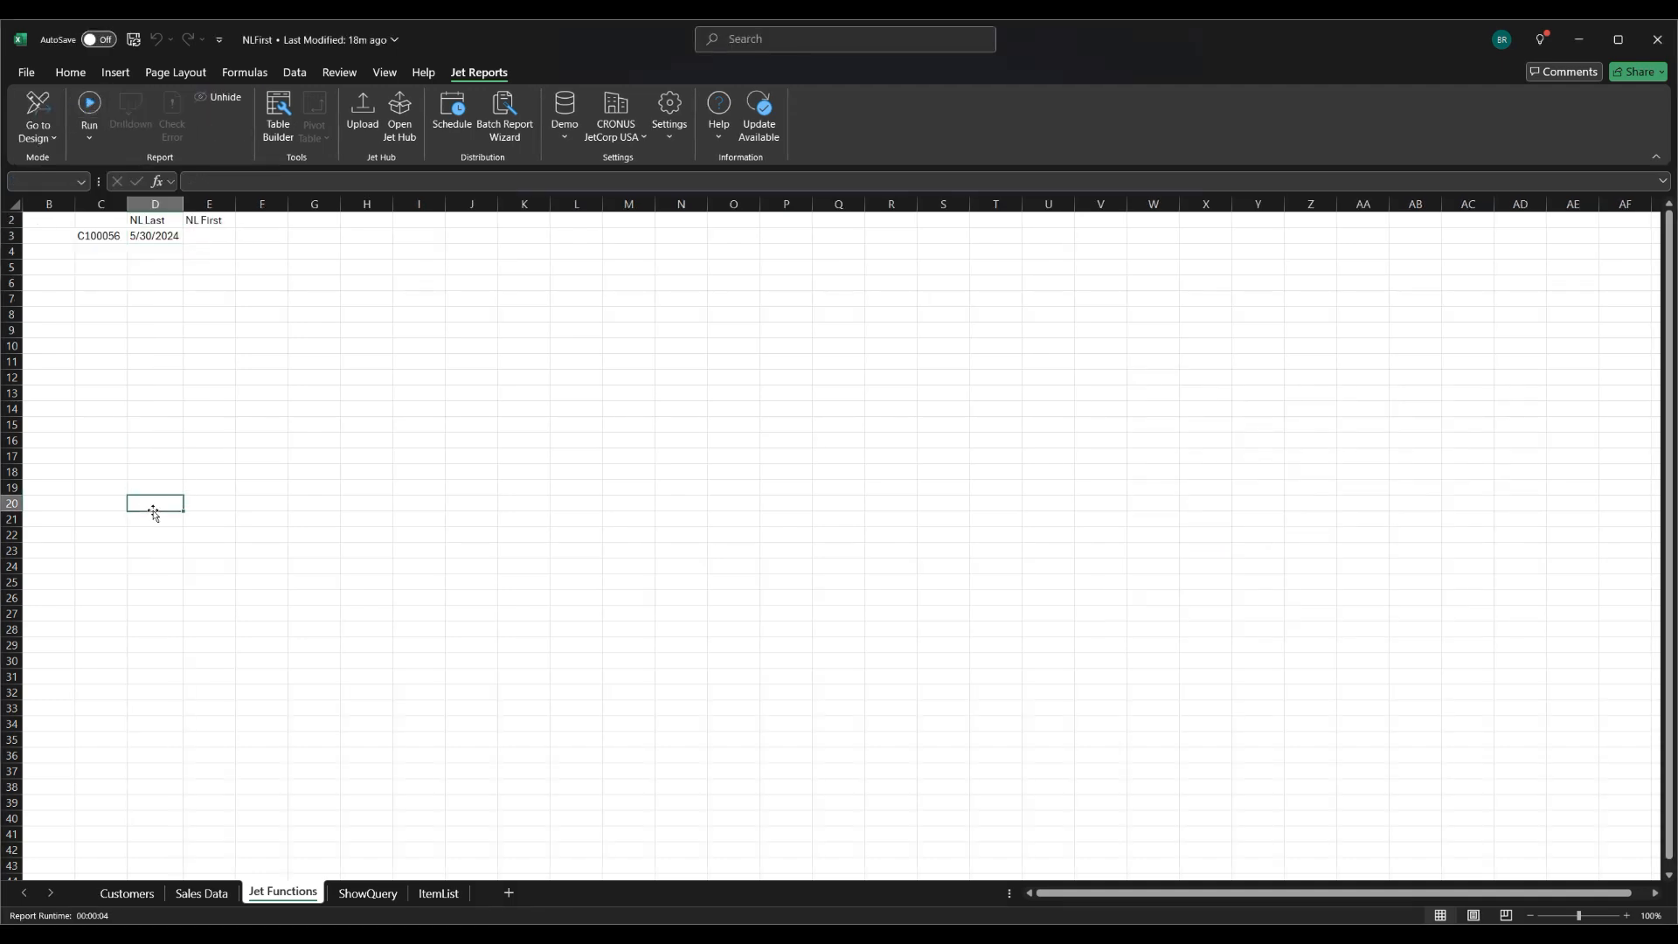
Sort the filtered Sales Data table by Posting Date oldest to newest, check its last rows, and re-sort it newest to oldest.
click(201, 893)
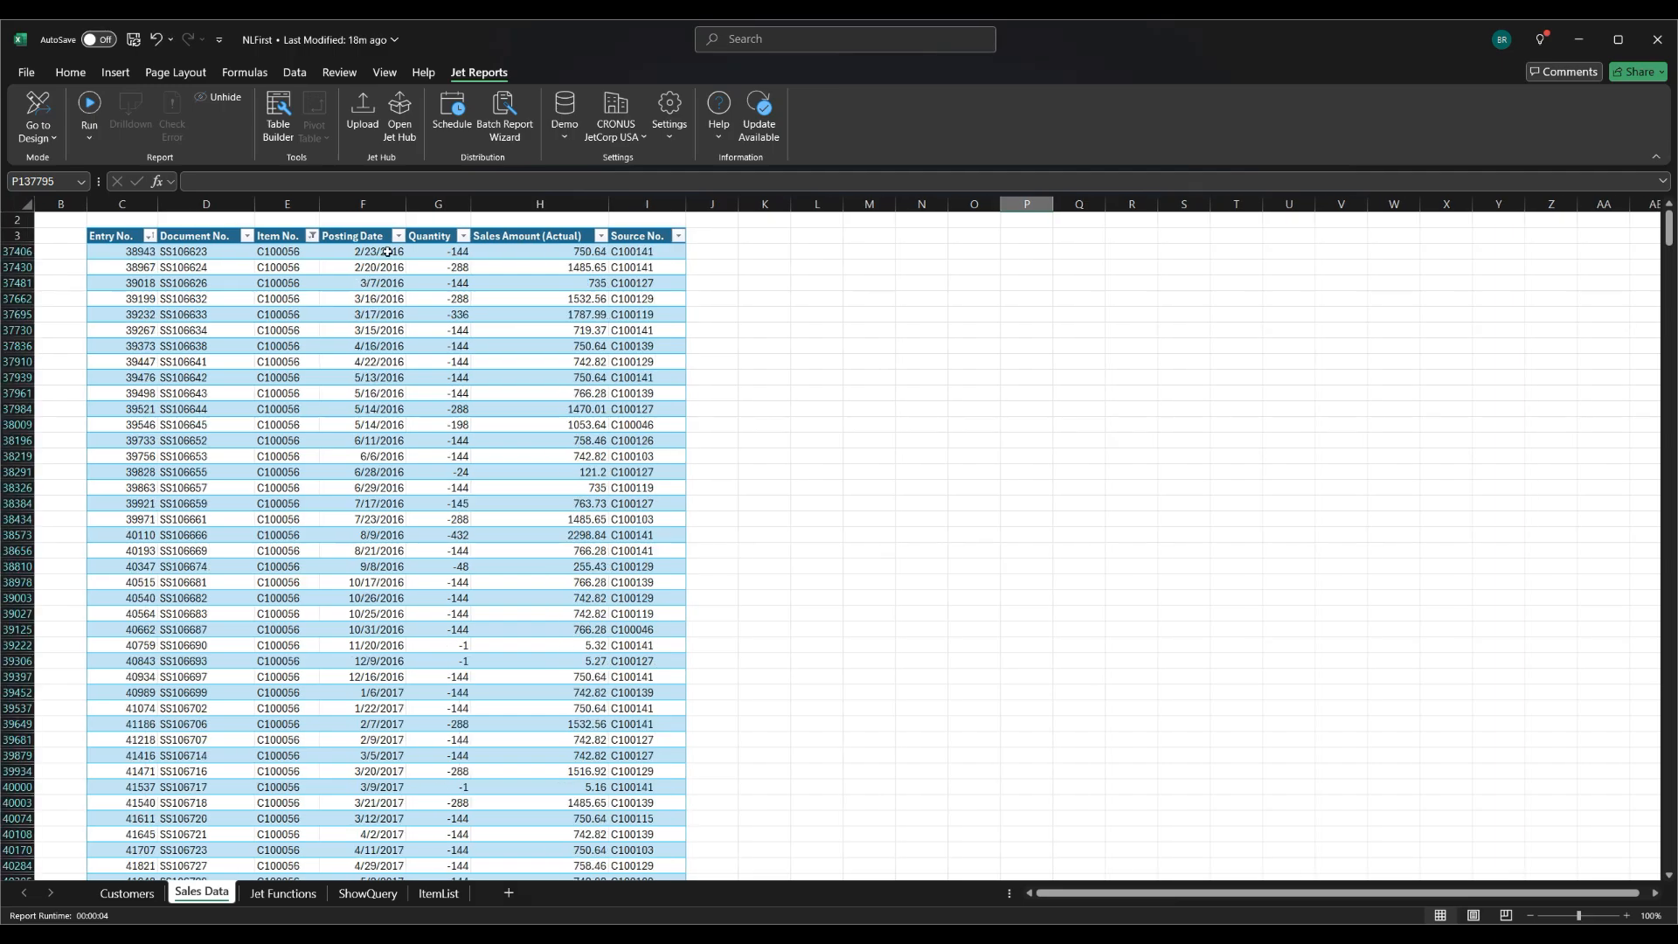
click(398, 237)
click(355, 258)
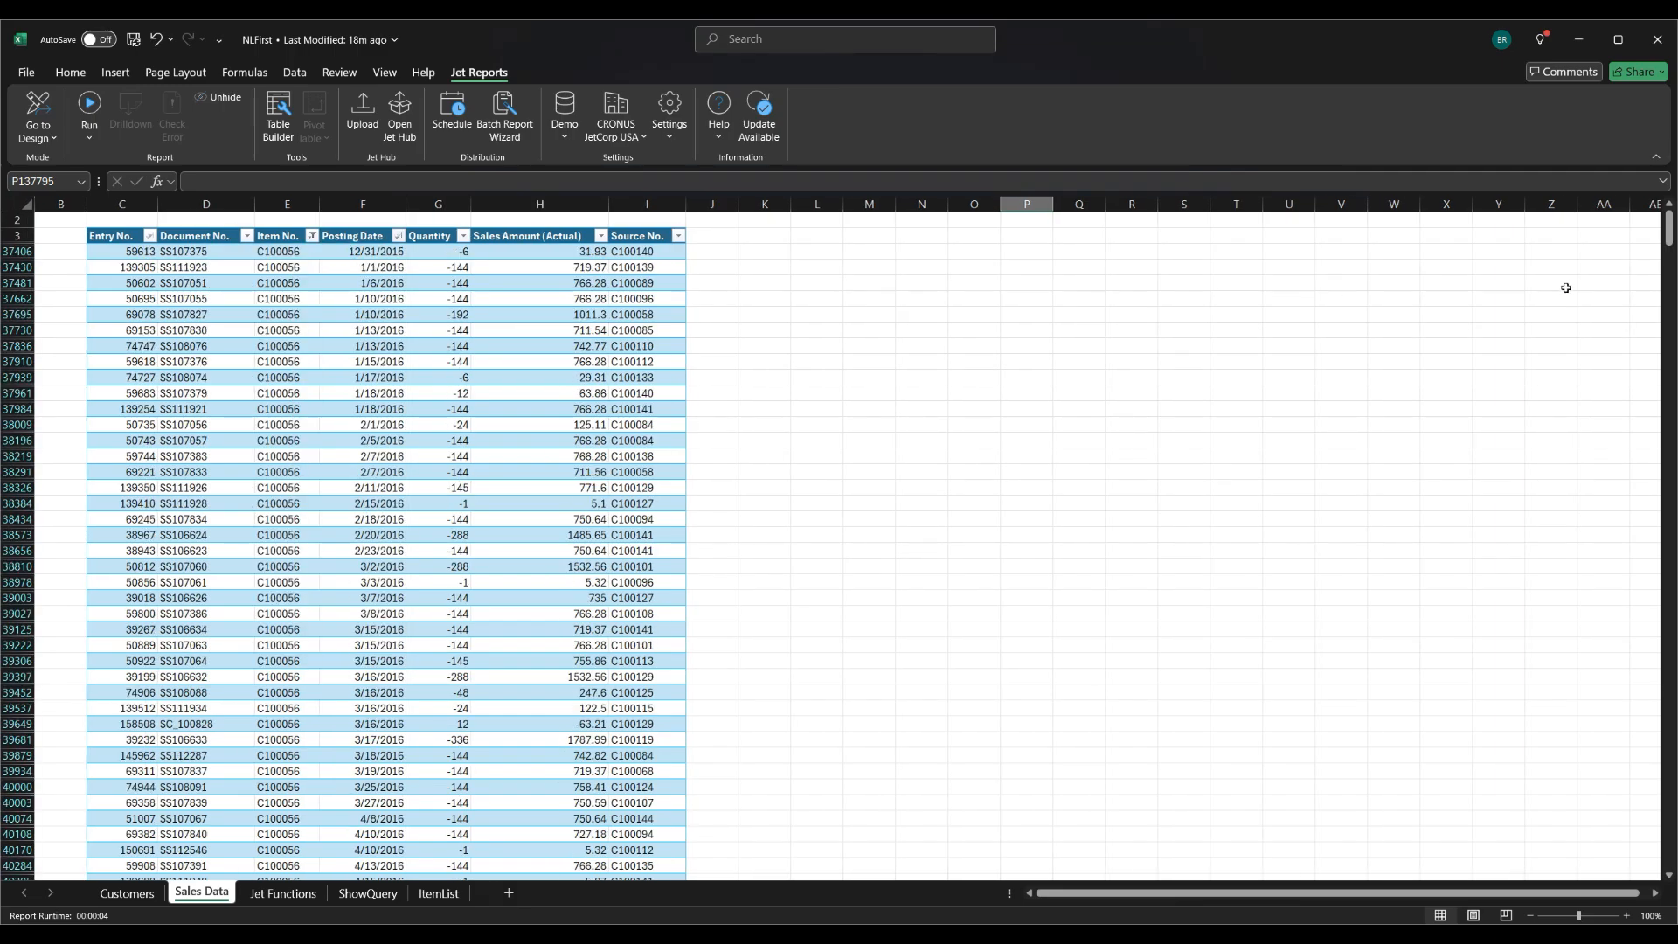
drag(1670, 229, 1668, 852)
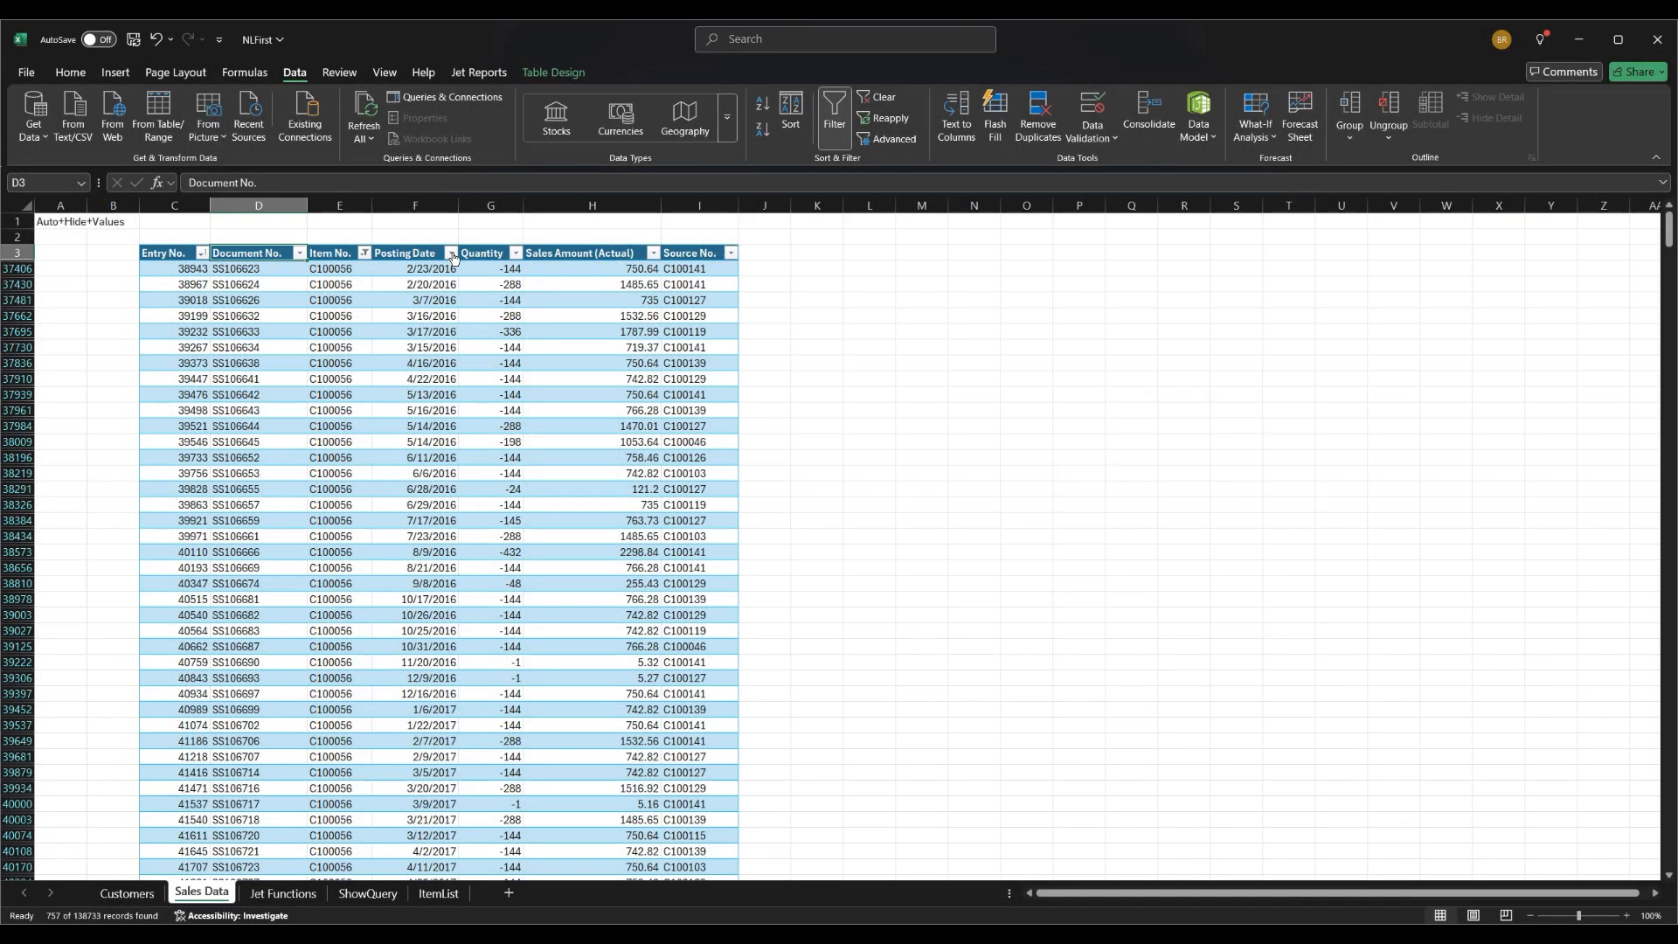
click(450, 254)
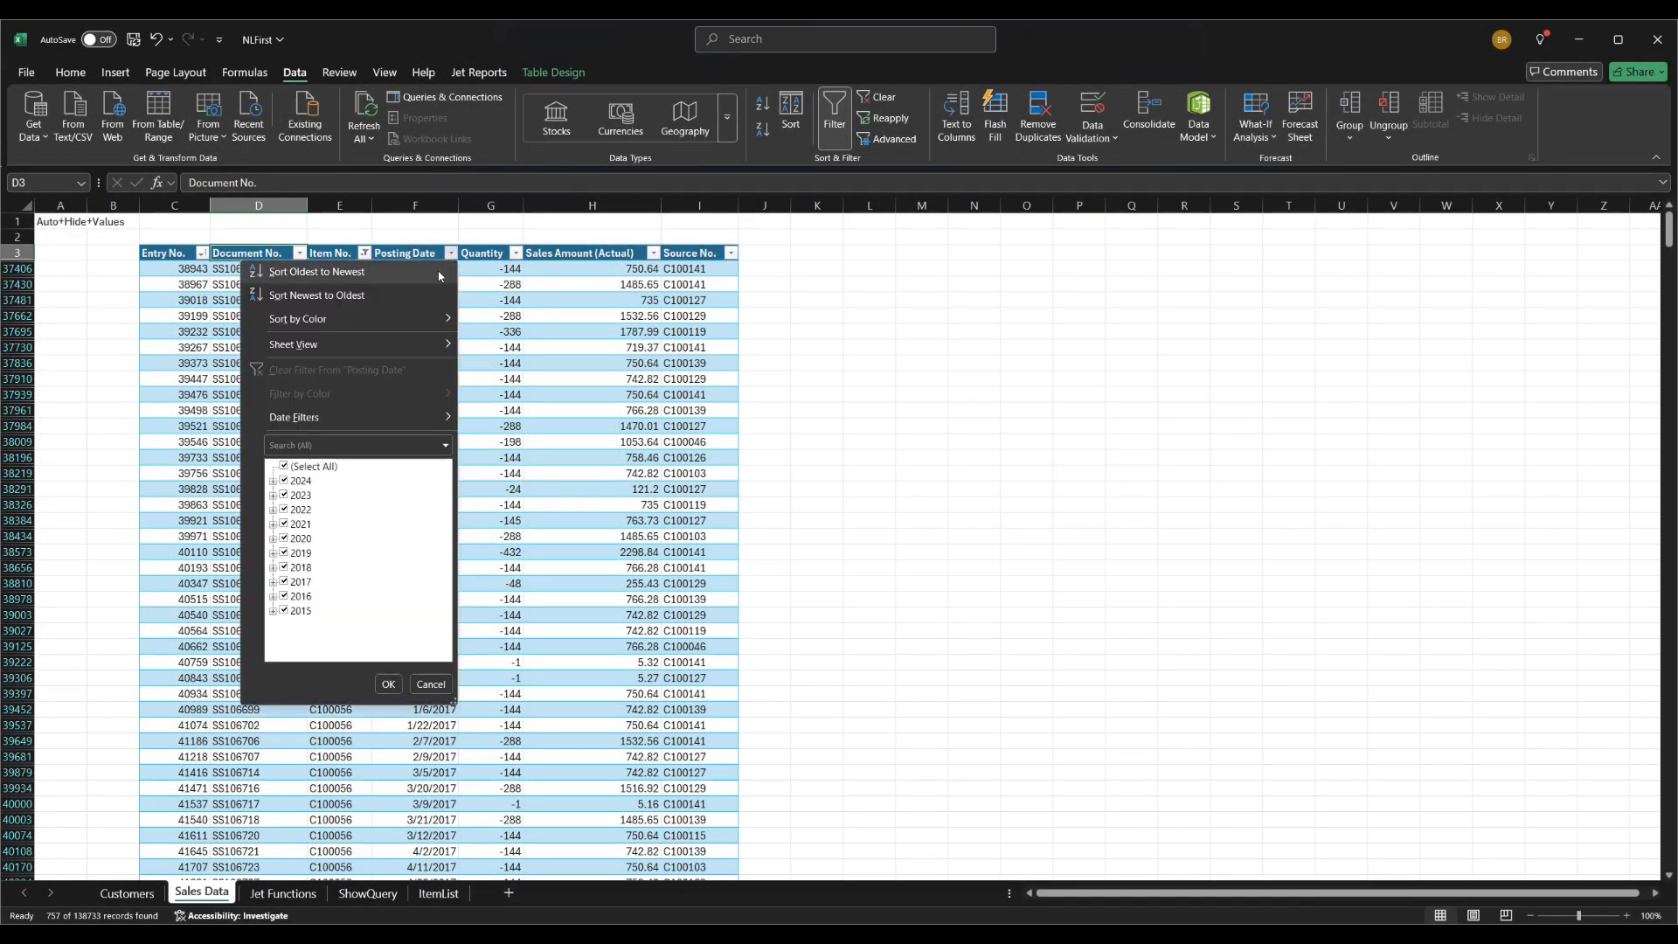
click(431, 294)
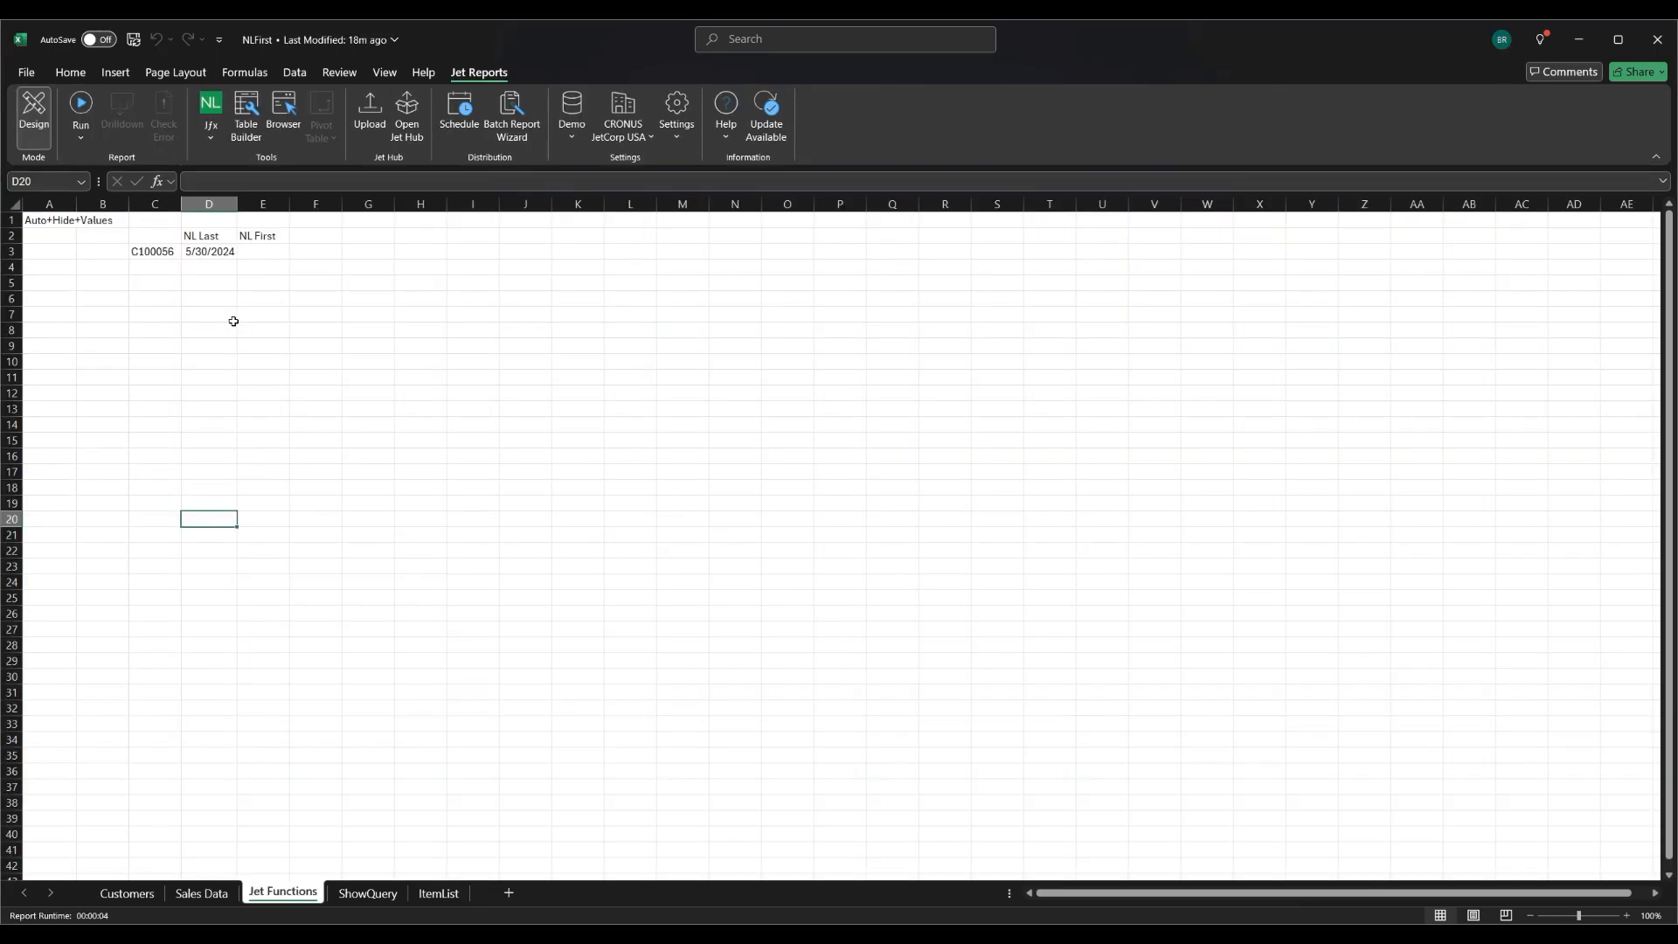
Copy the NL Last formula from D3 into E3 under NL First and autofit column E.
click(209, 255)
key(ctrl+c)
click(249, 252)
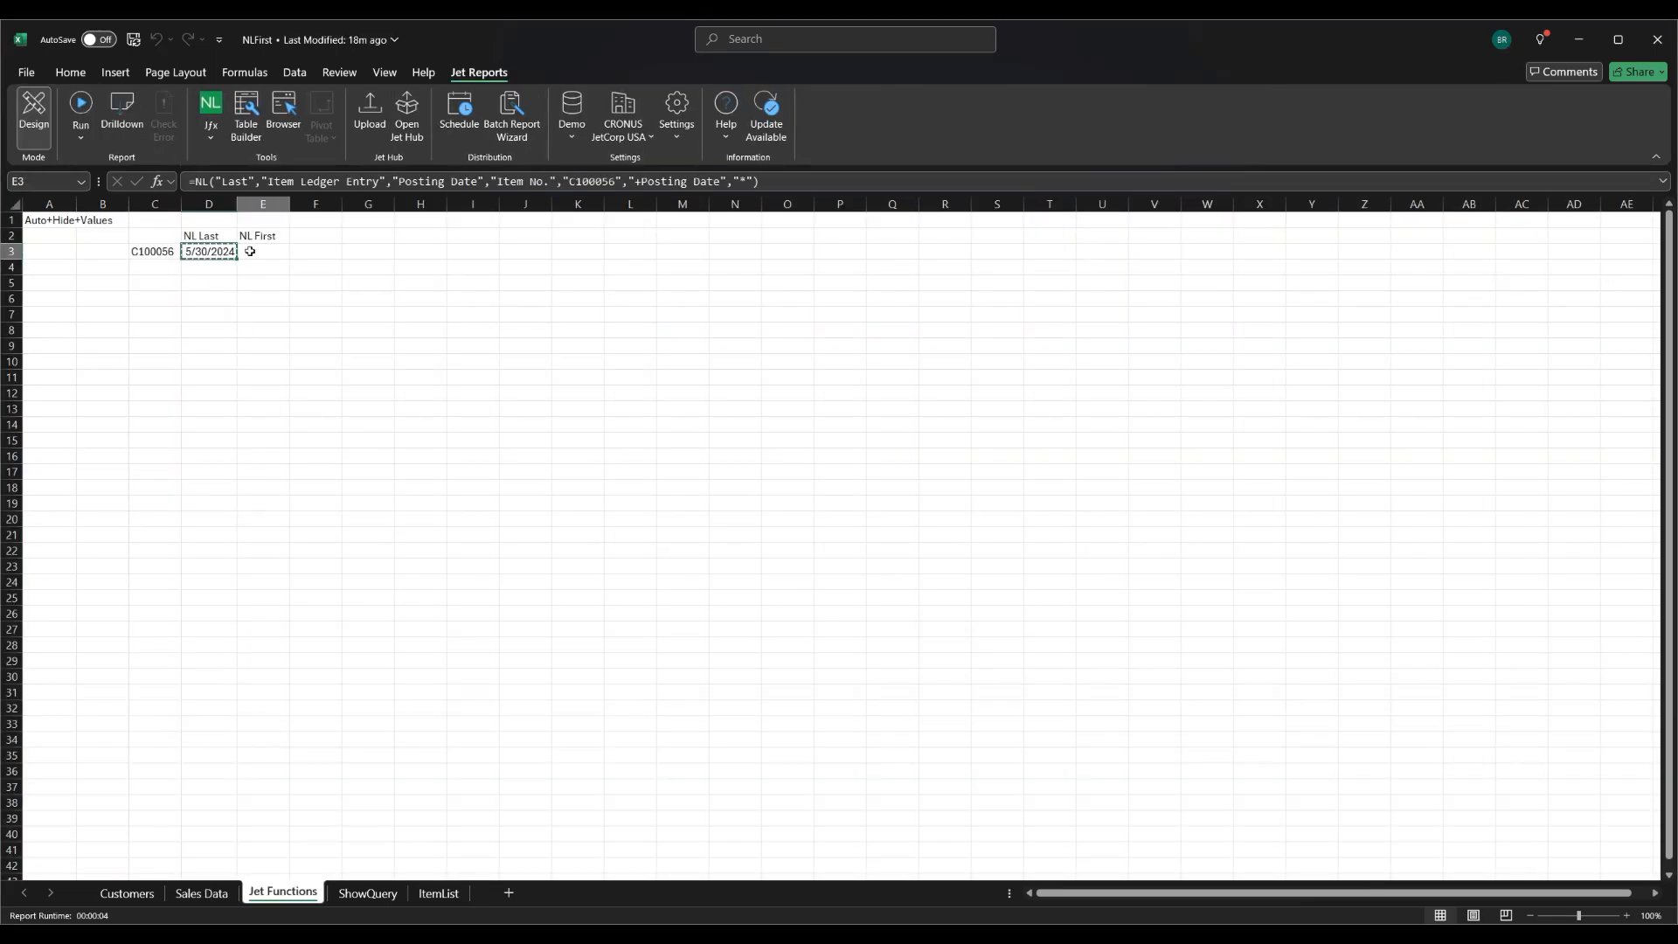
key(ctrl+v)
double_click(285, 205)
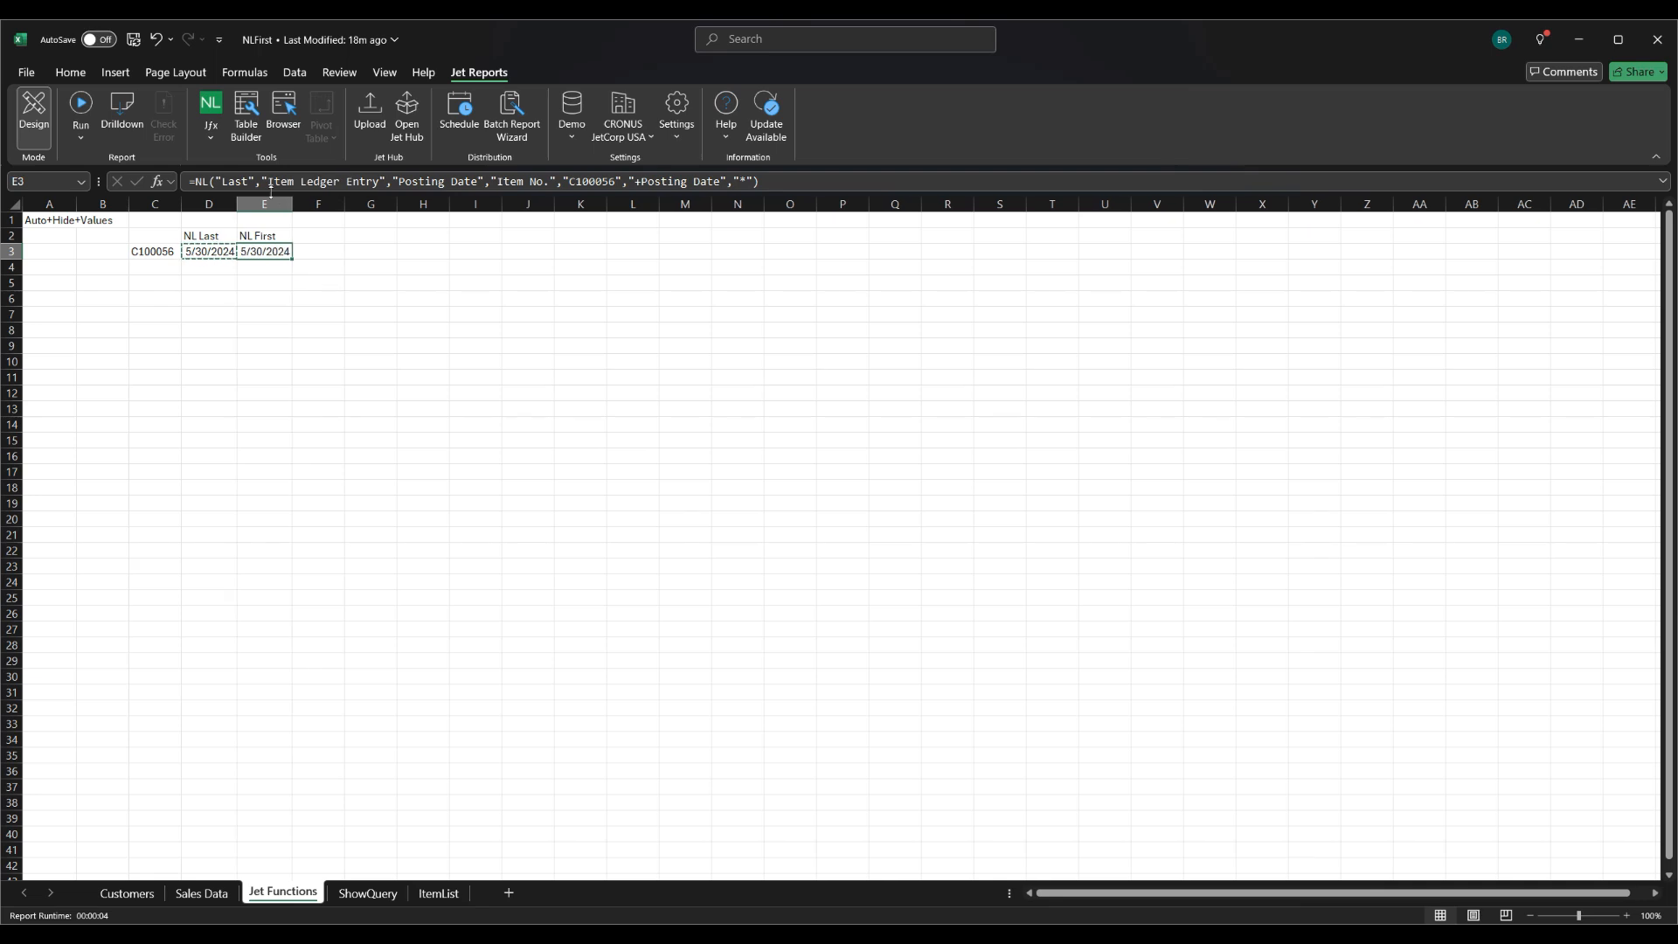
Change the NL First function in E3 to "First" with Posting Date sorted descending as "-Posting Date", and run the report.
click(210, 105)
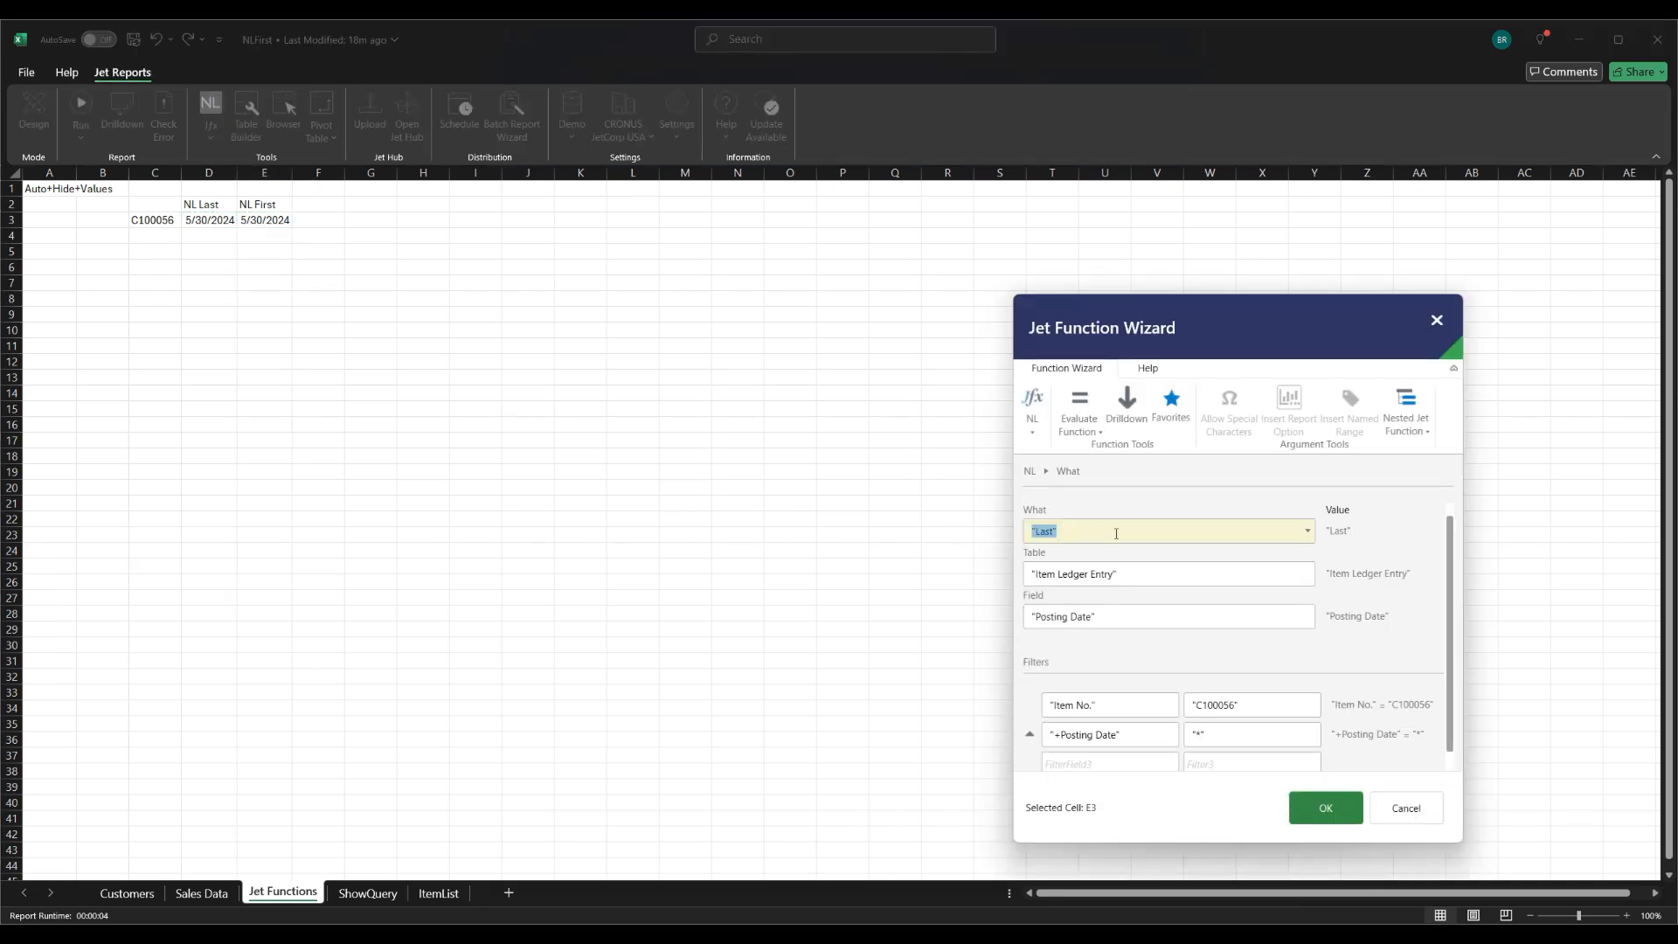
click(1304, 535)
text(First)
key(Return)
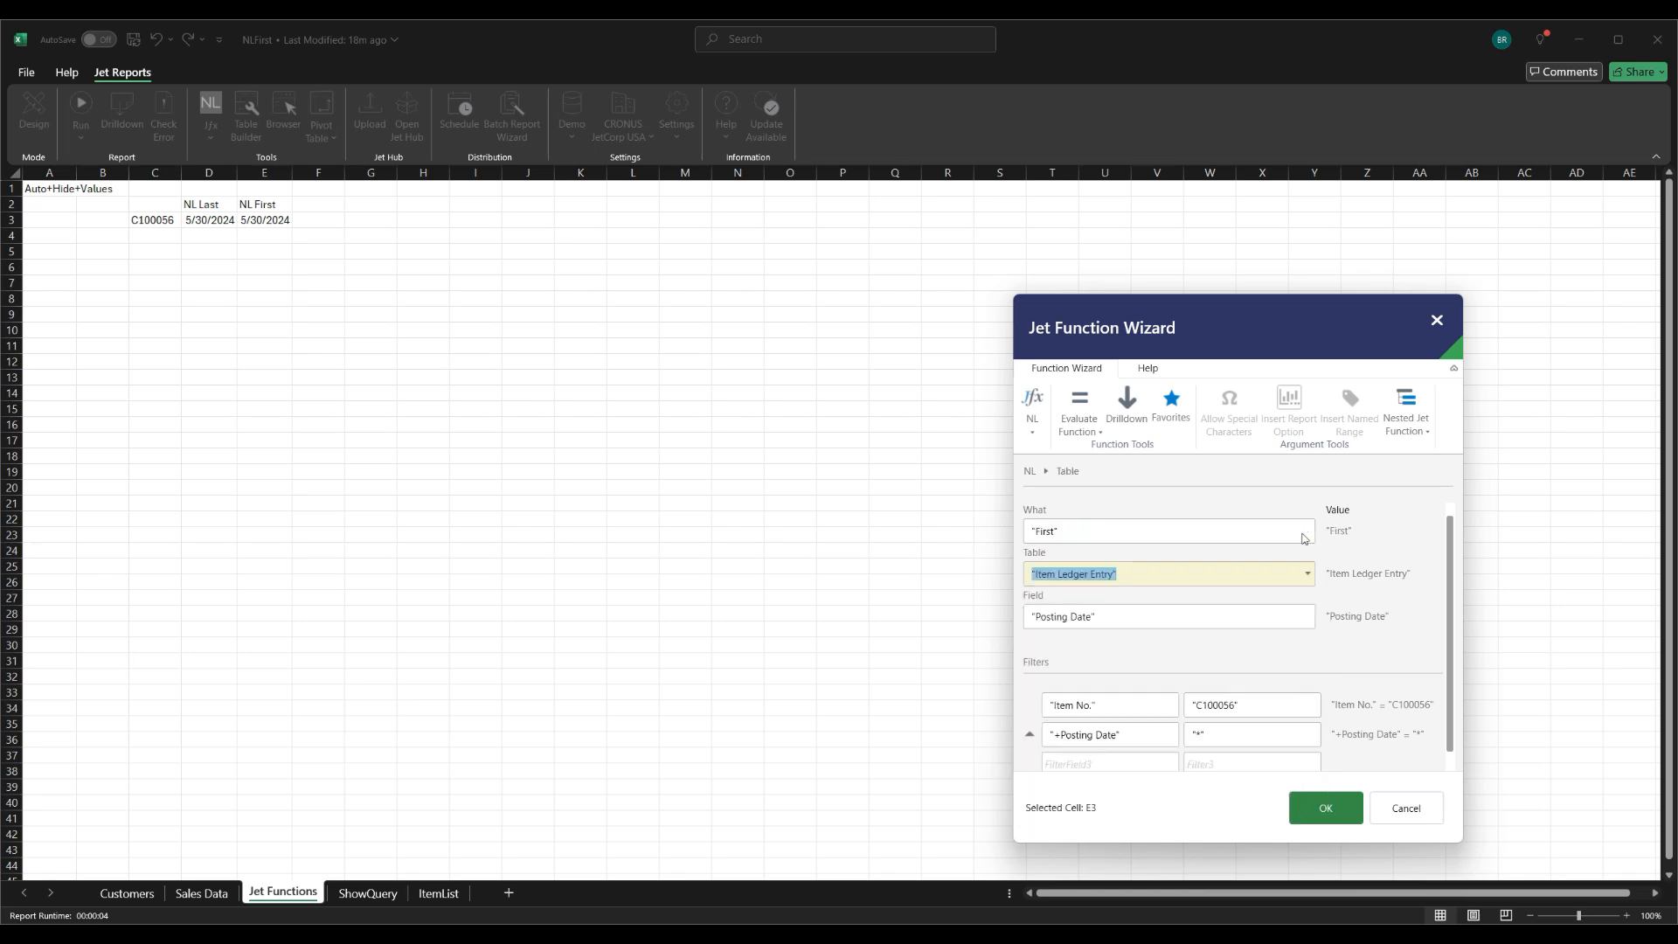
click(1093, 732)
click(1030, 734)
click(1293, 806)
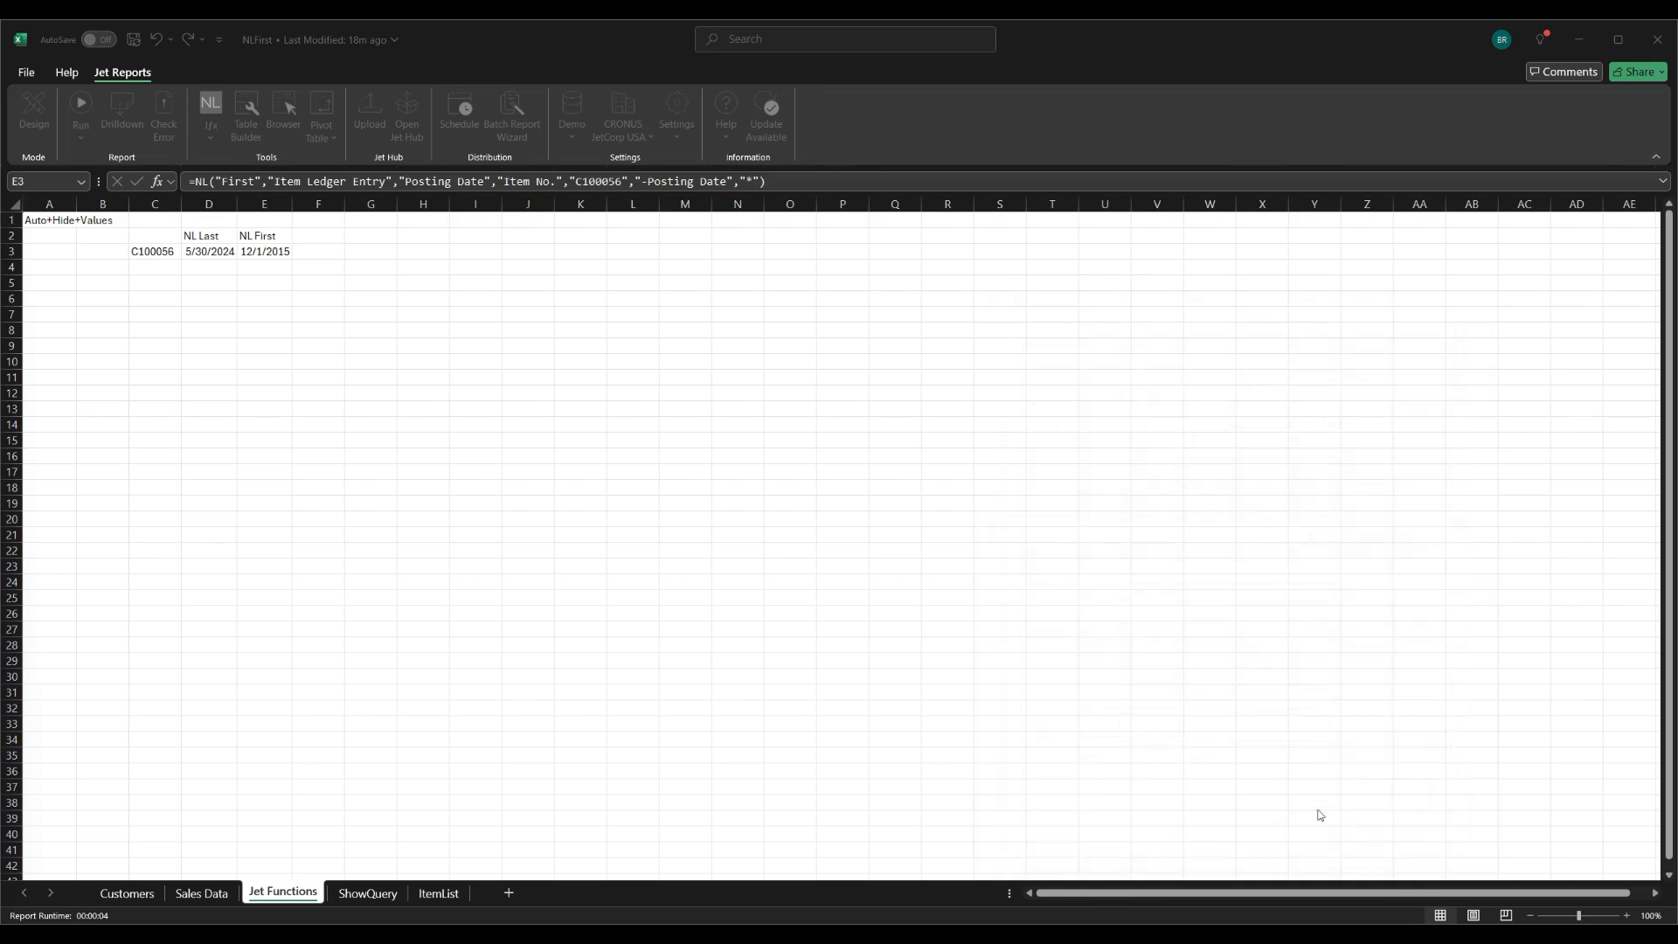
click(80, 105)
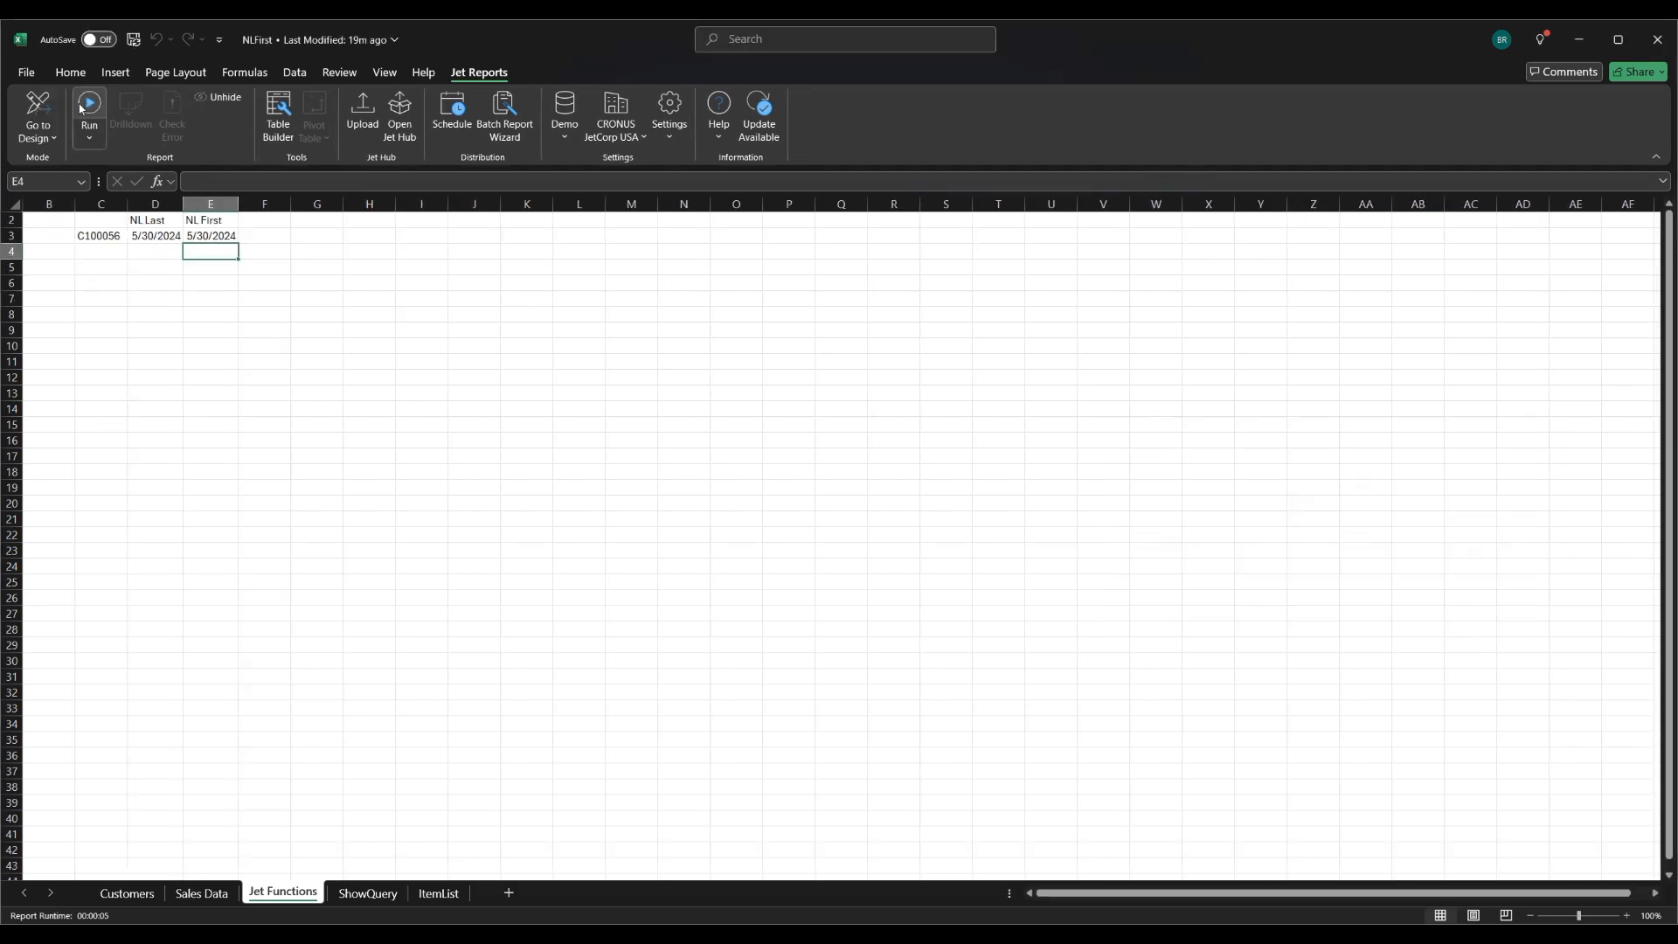
click(522, 368)
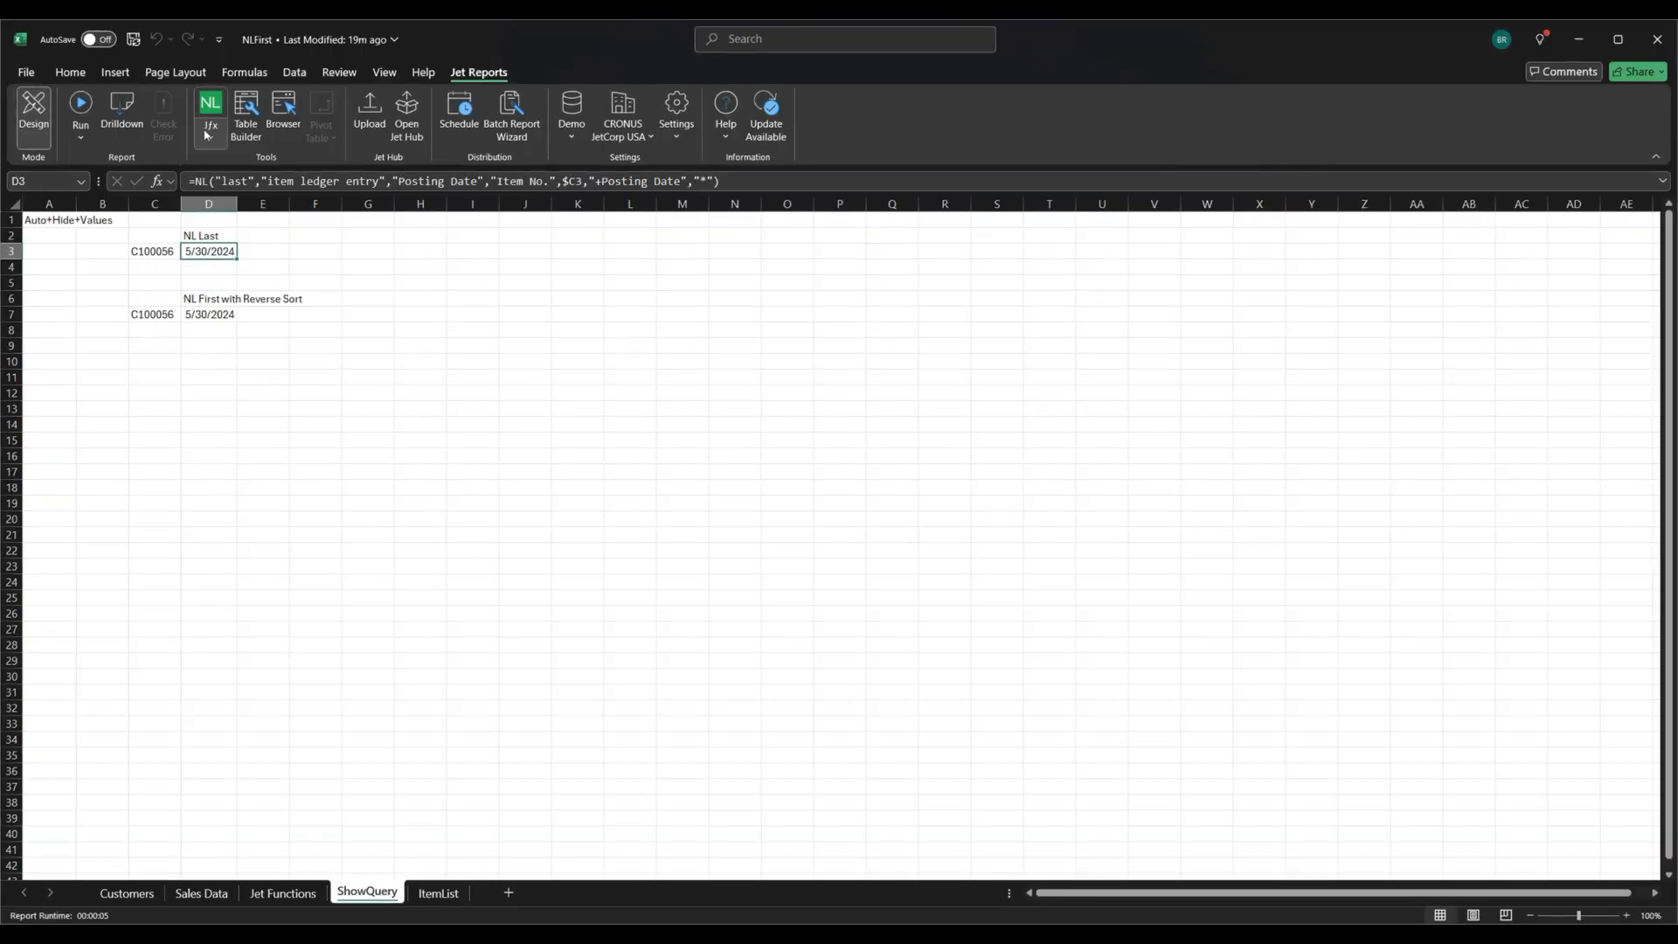
Add a "ShowQuery=" filter set to "True" to the NL Last function in D3 of the ShowQuery sheet.
click(207, 134)
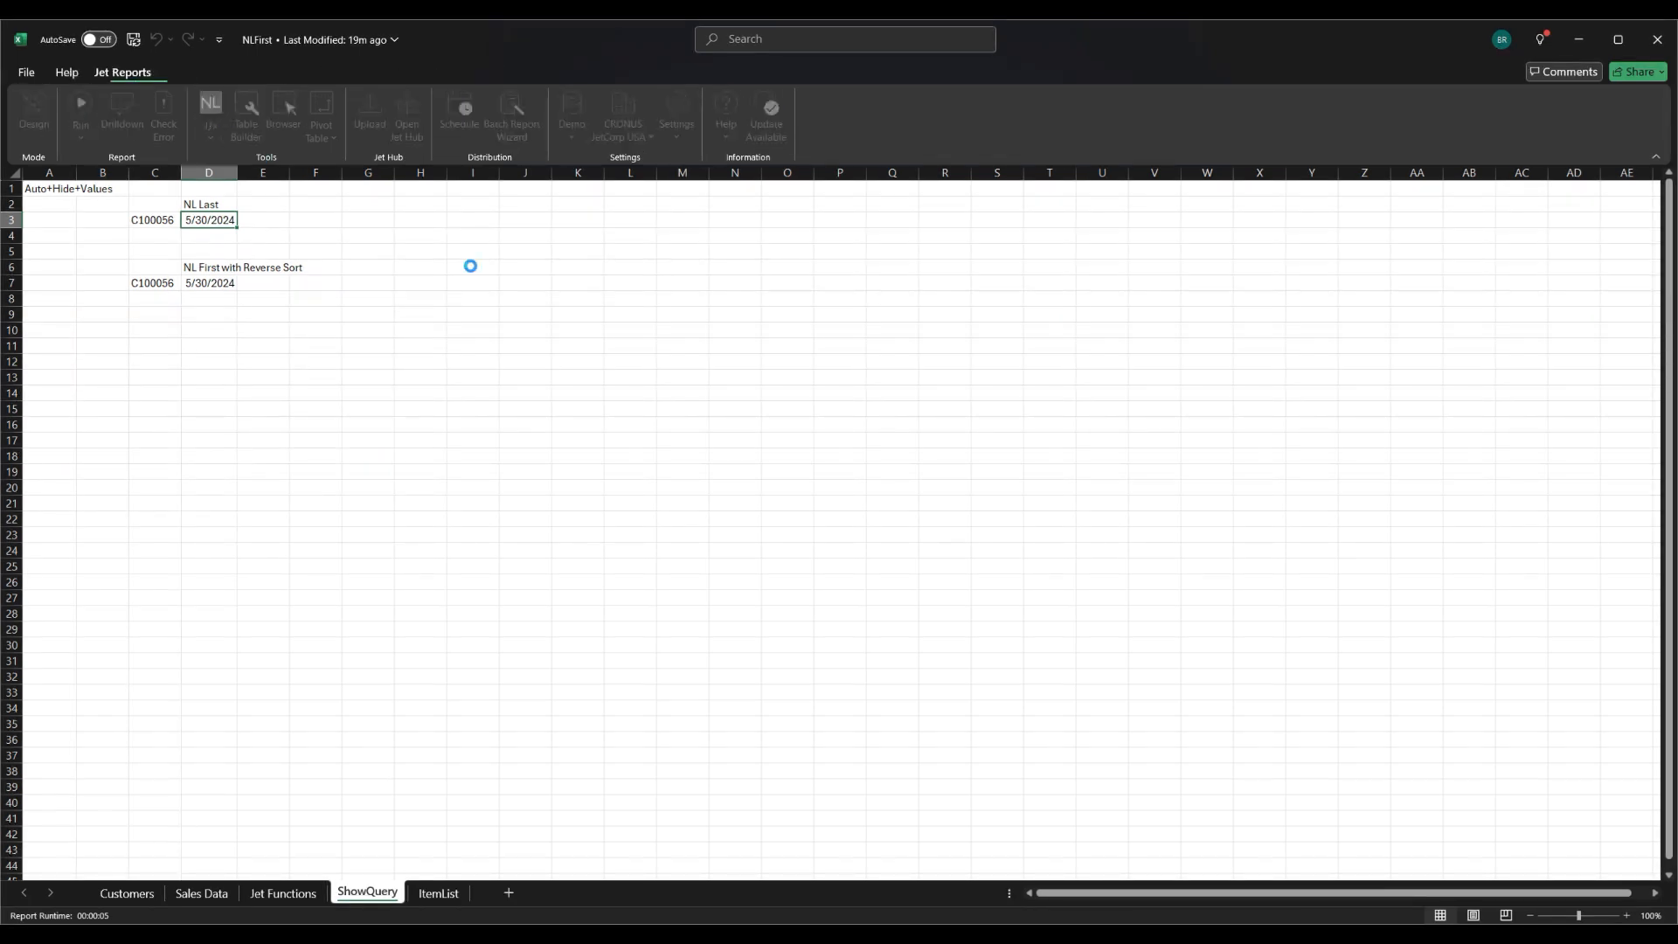
click(1152, 757)
click(1171, 760)
text(show)
key(Return)
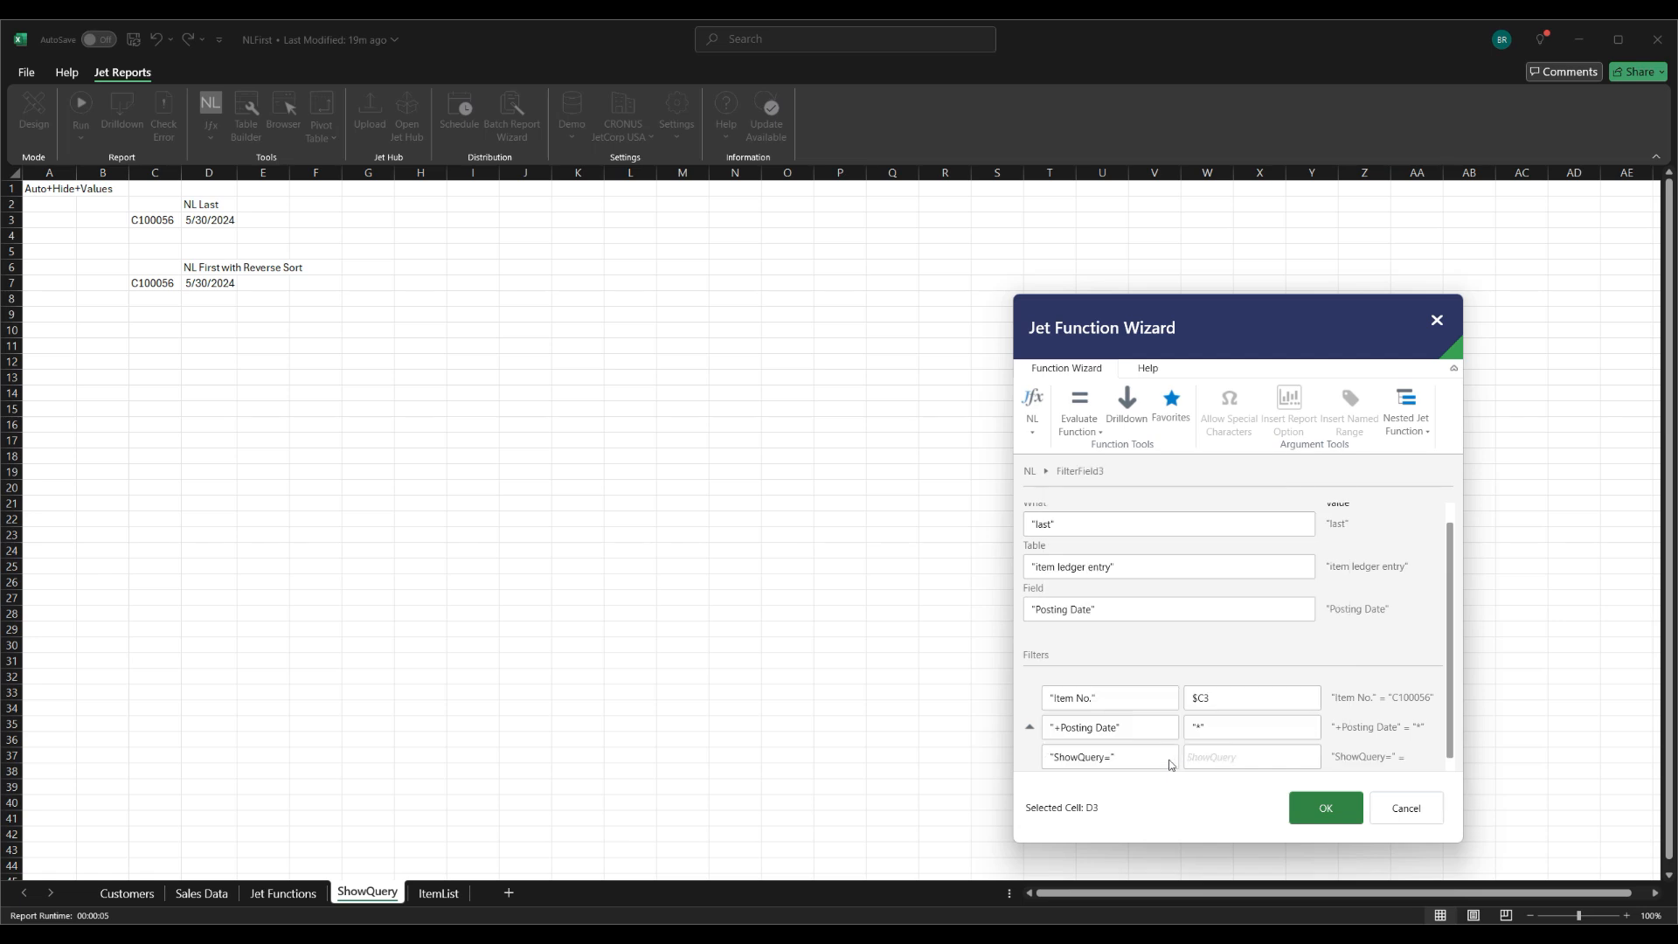
click(1313, 757)
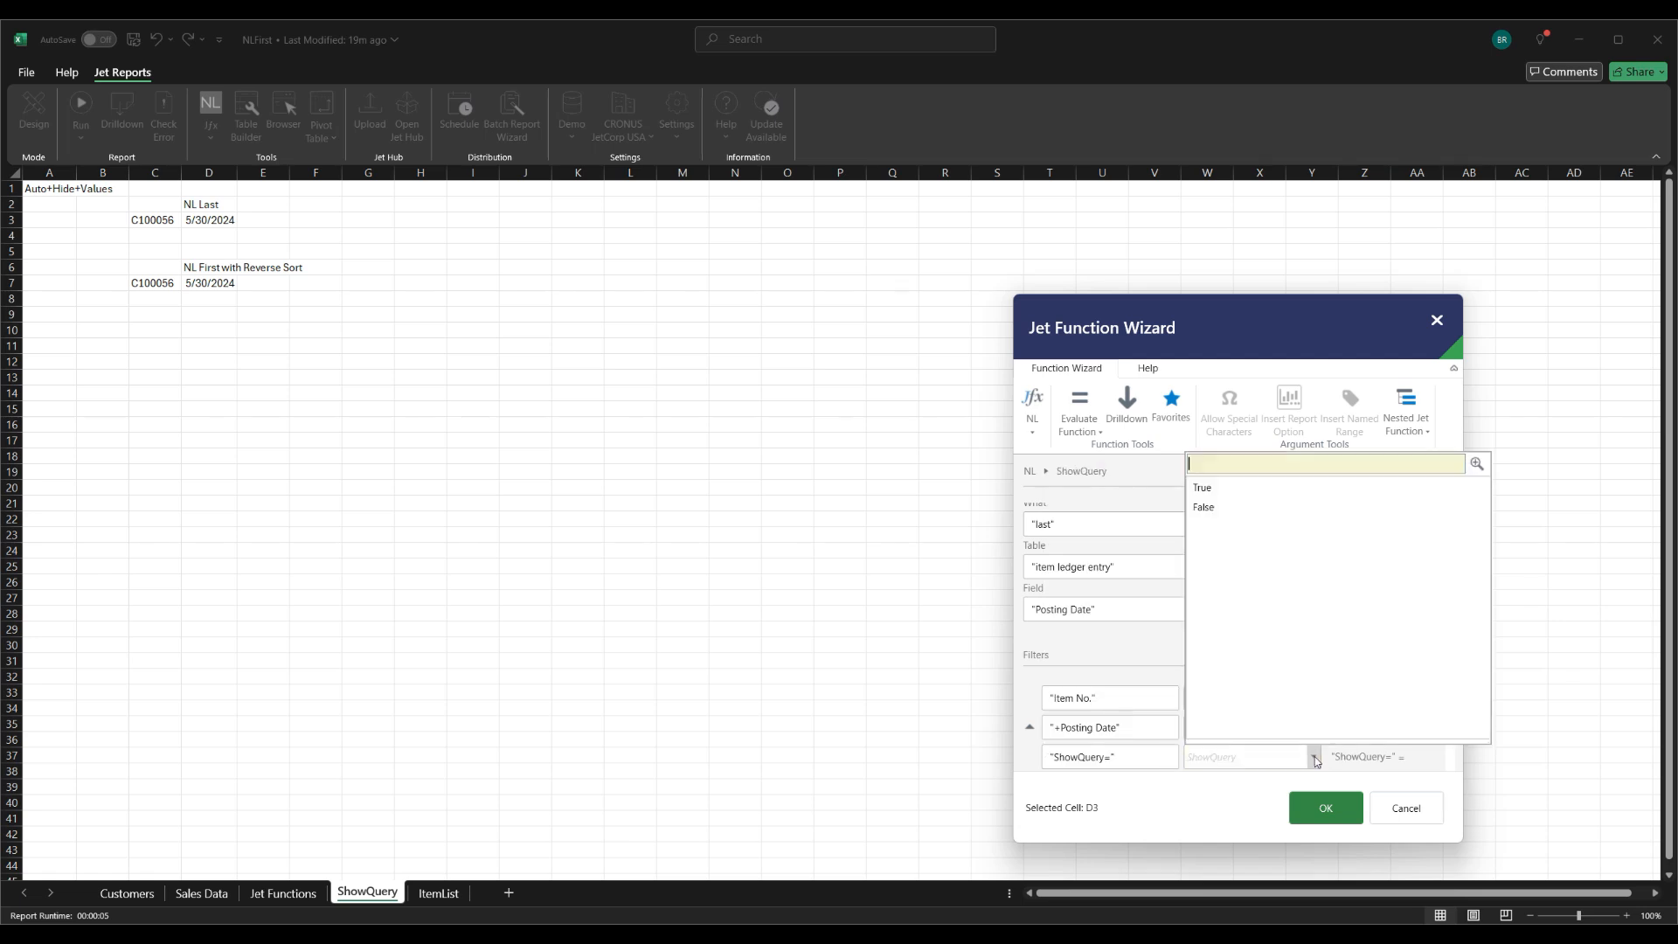
click(1256, 488)
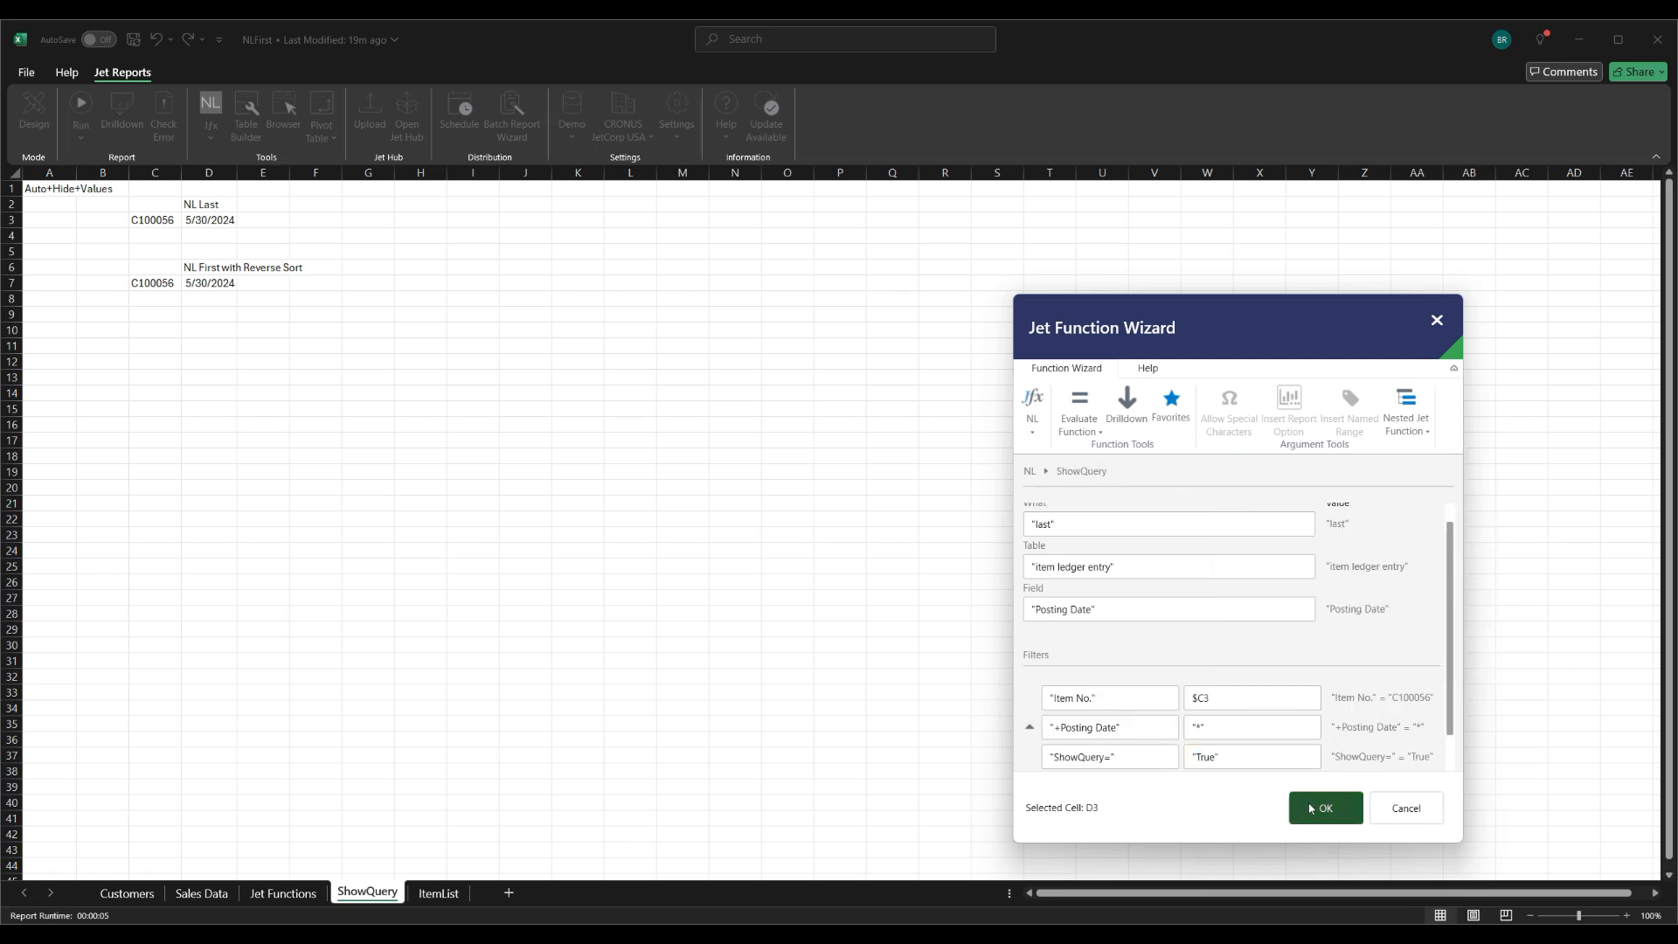
click(1322, 807)
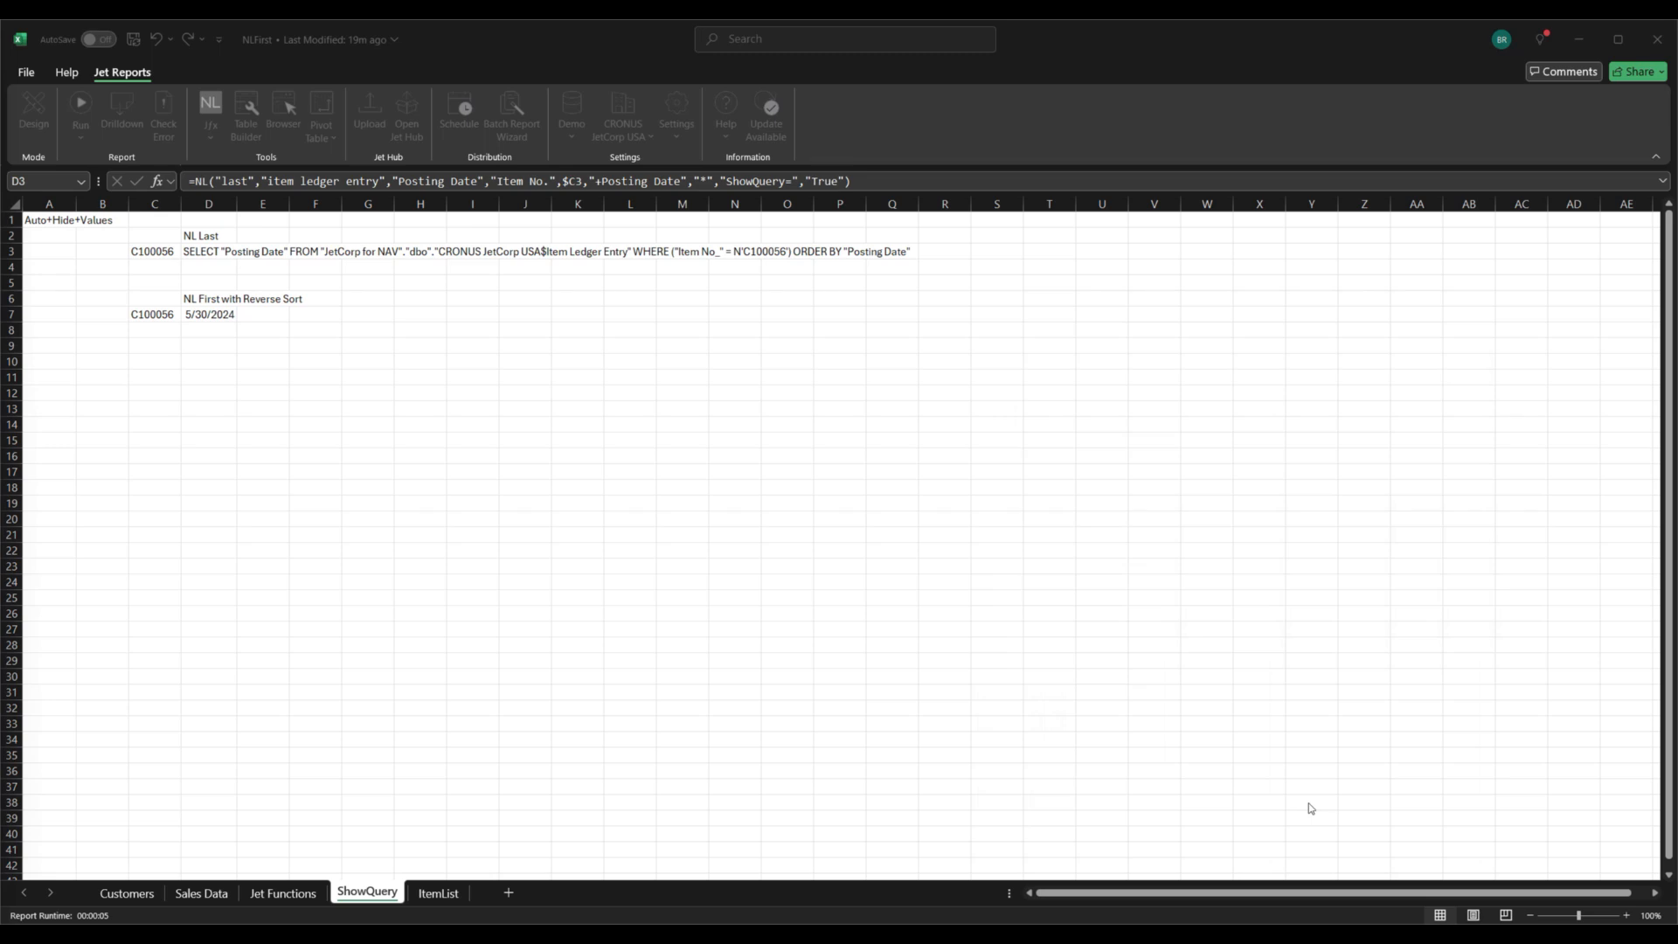
Add a "ShowQuery=" filter set to "True" to the NL First with Reverse Sort function in D7.
click(226, 317)
click(211, 125)
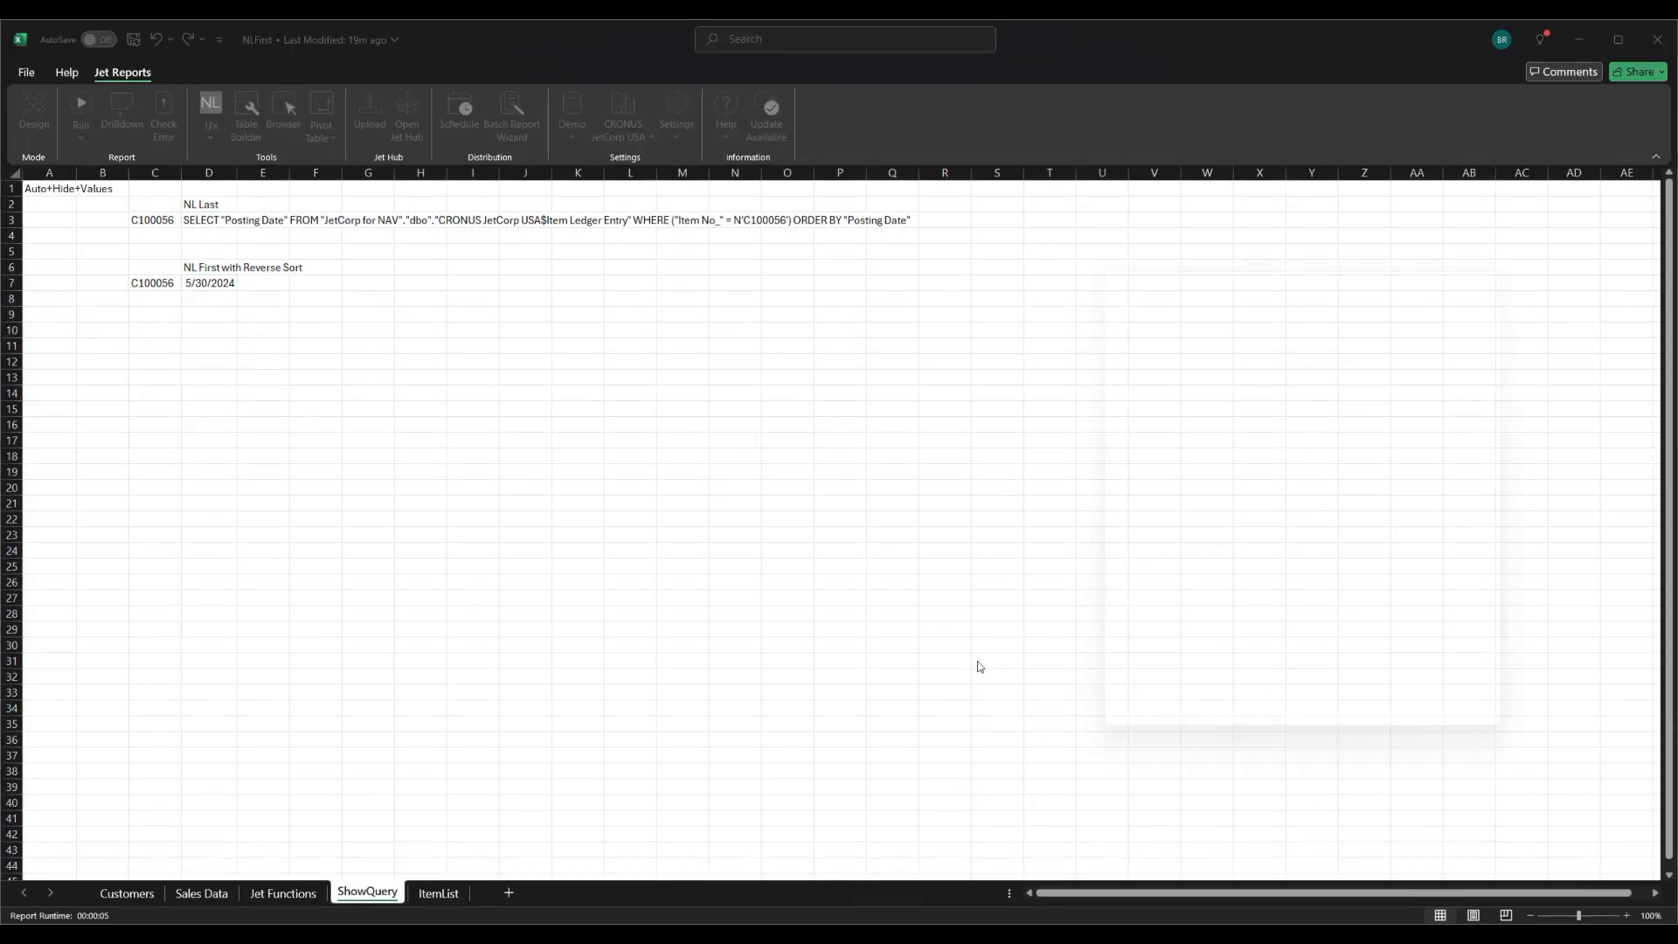
click(1174, 765)
text(show)
key(Return)
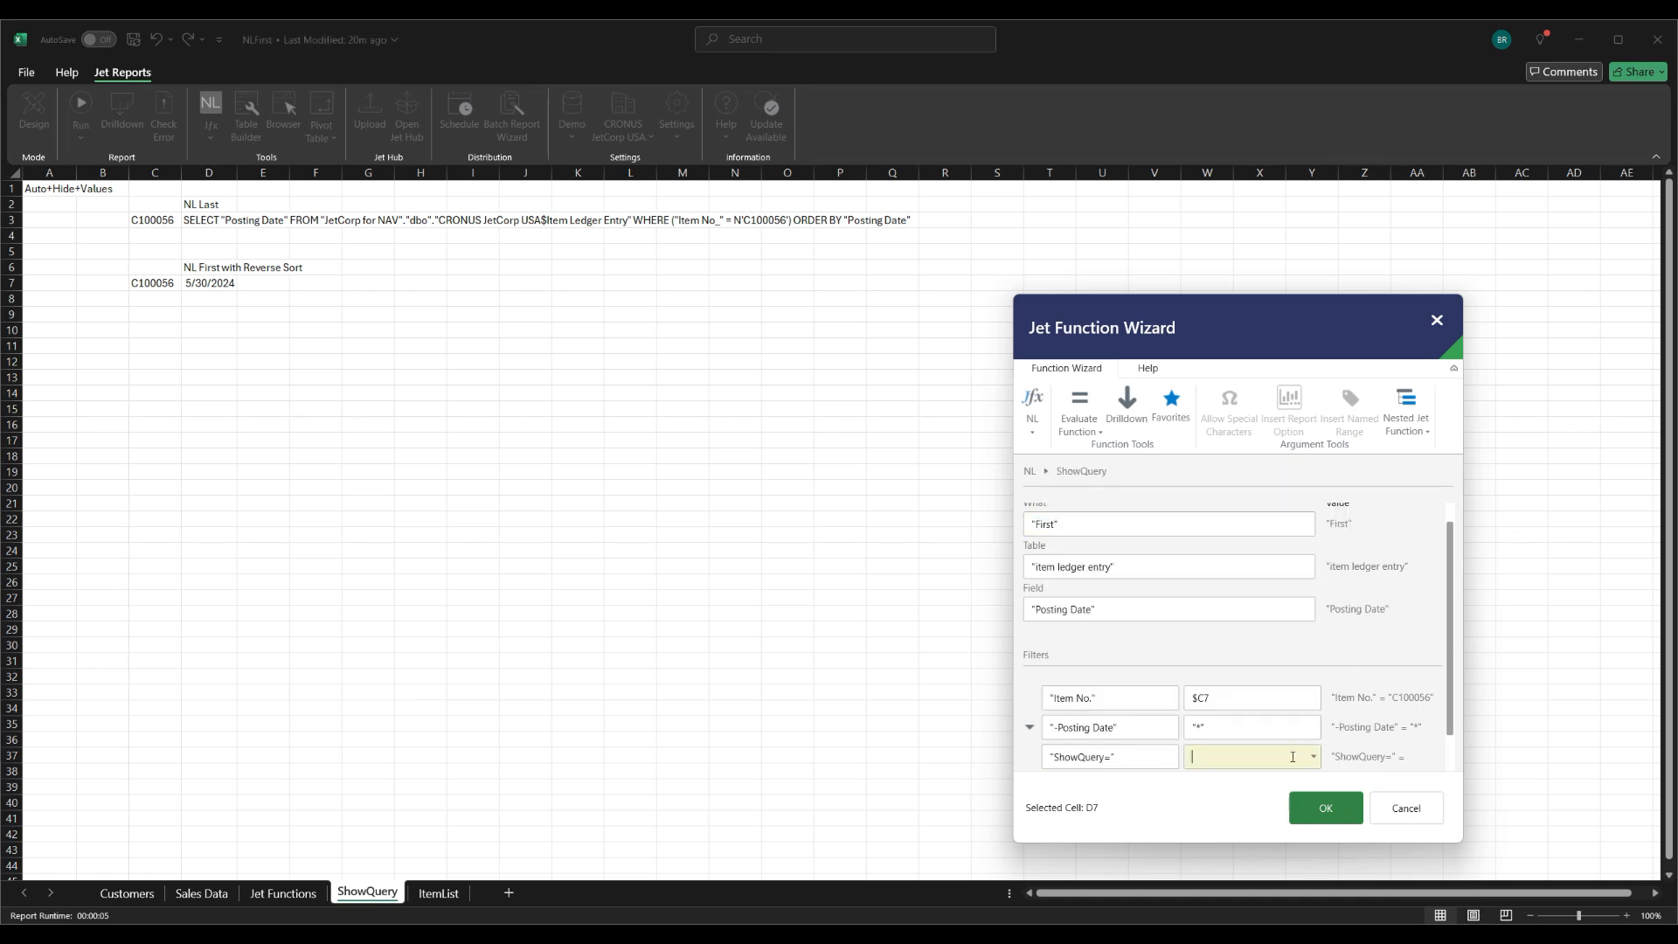
click(1313, 757)
key(Down)
key(Return)
click(1323, 808)
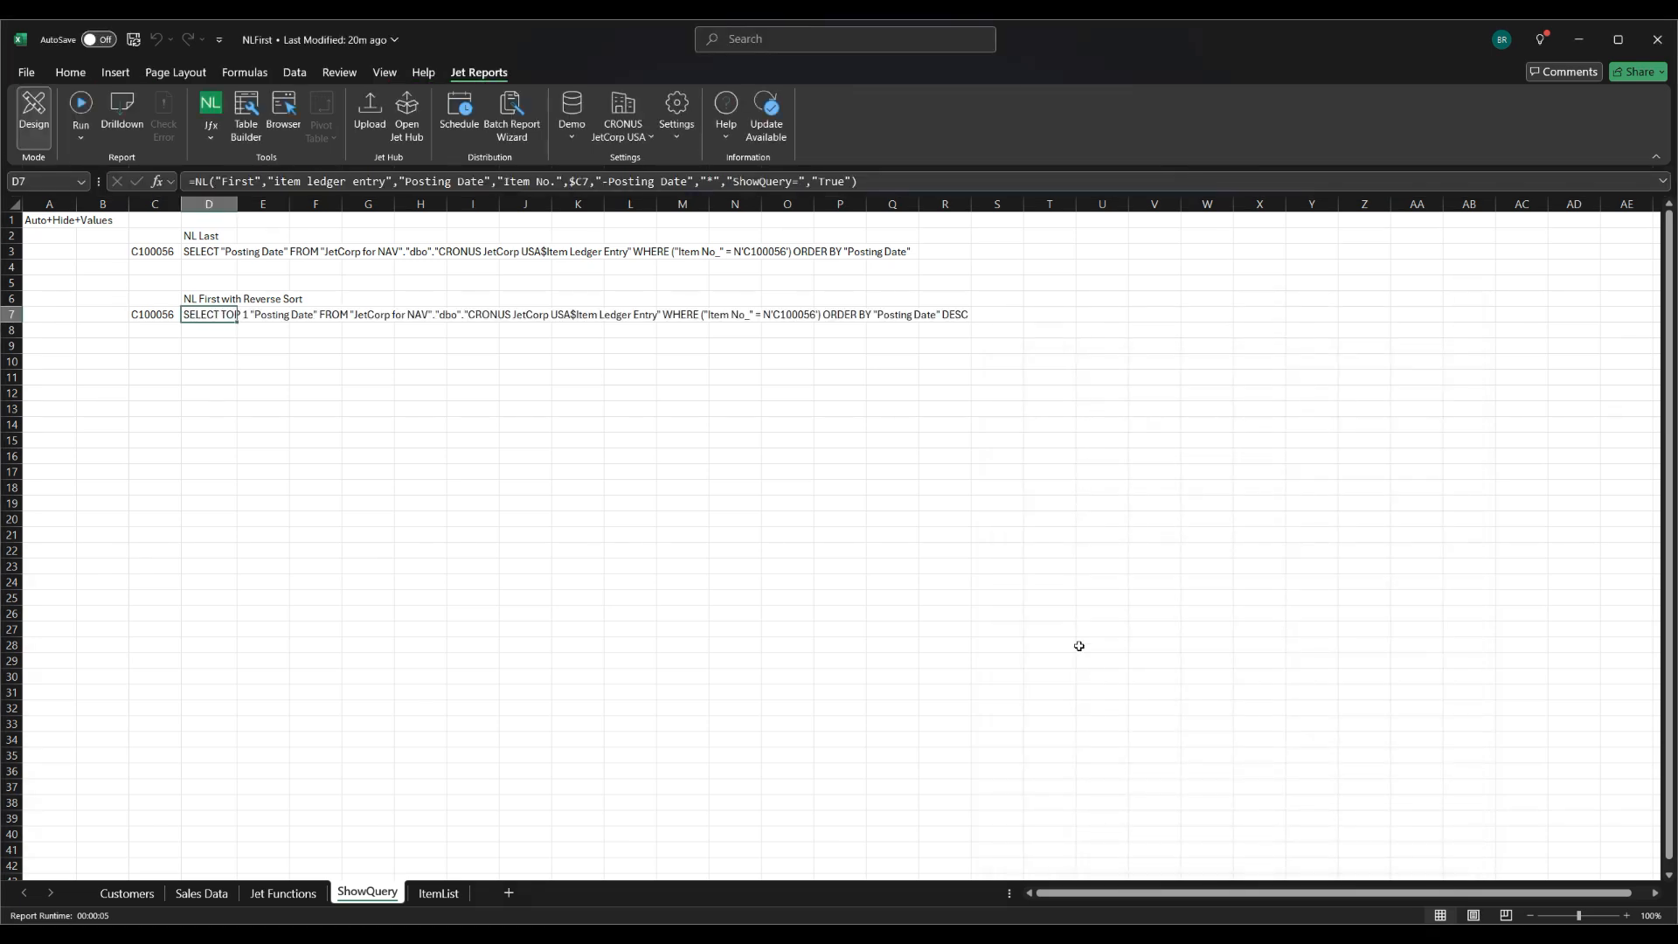
click(1079, 646)
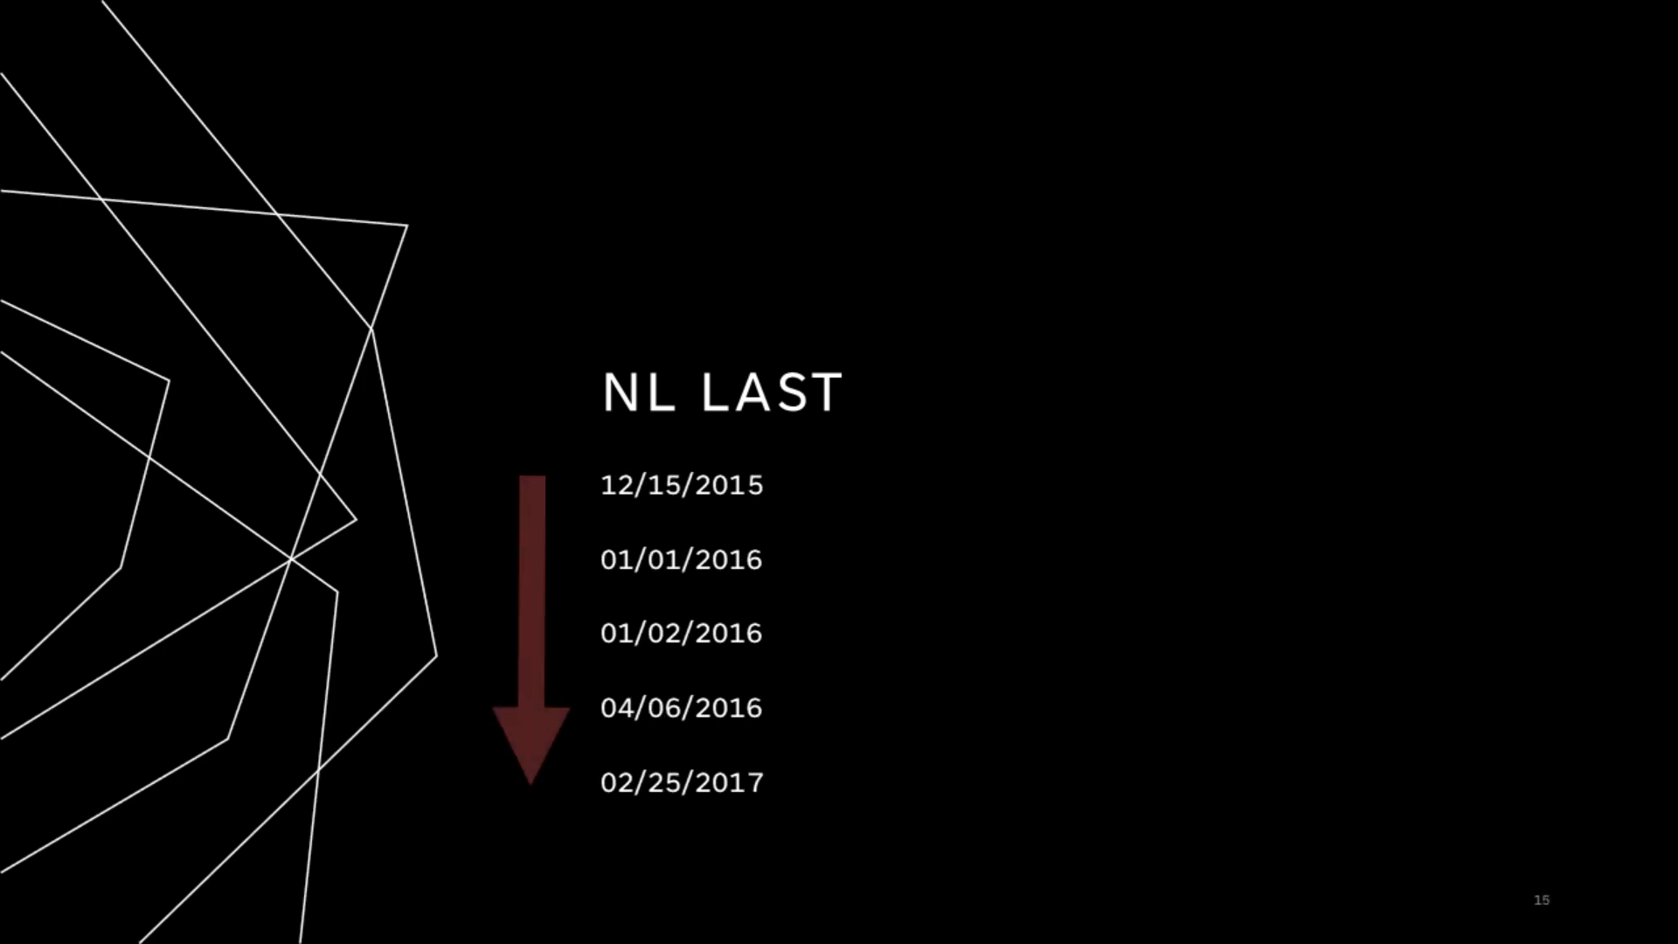
key(Right)
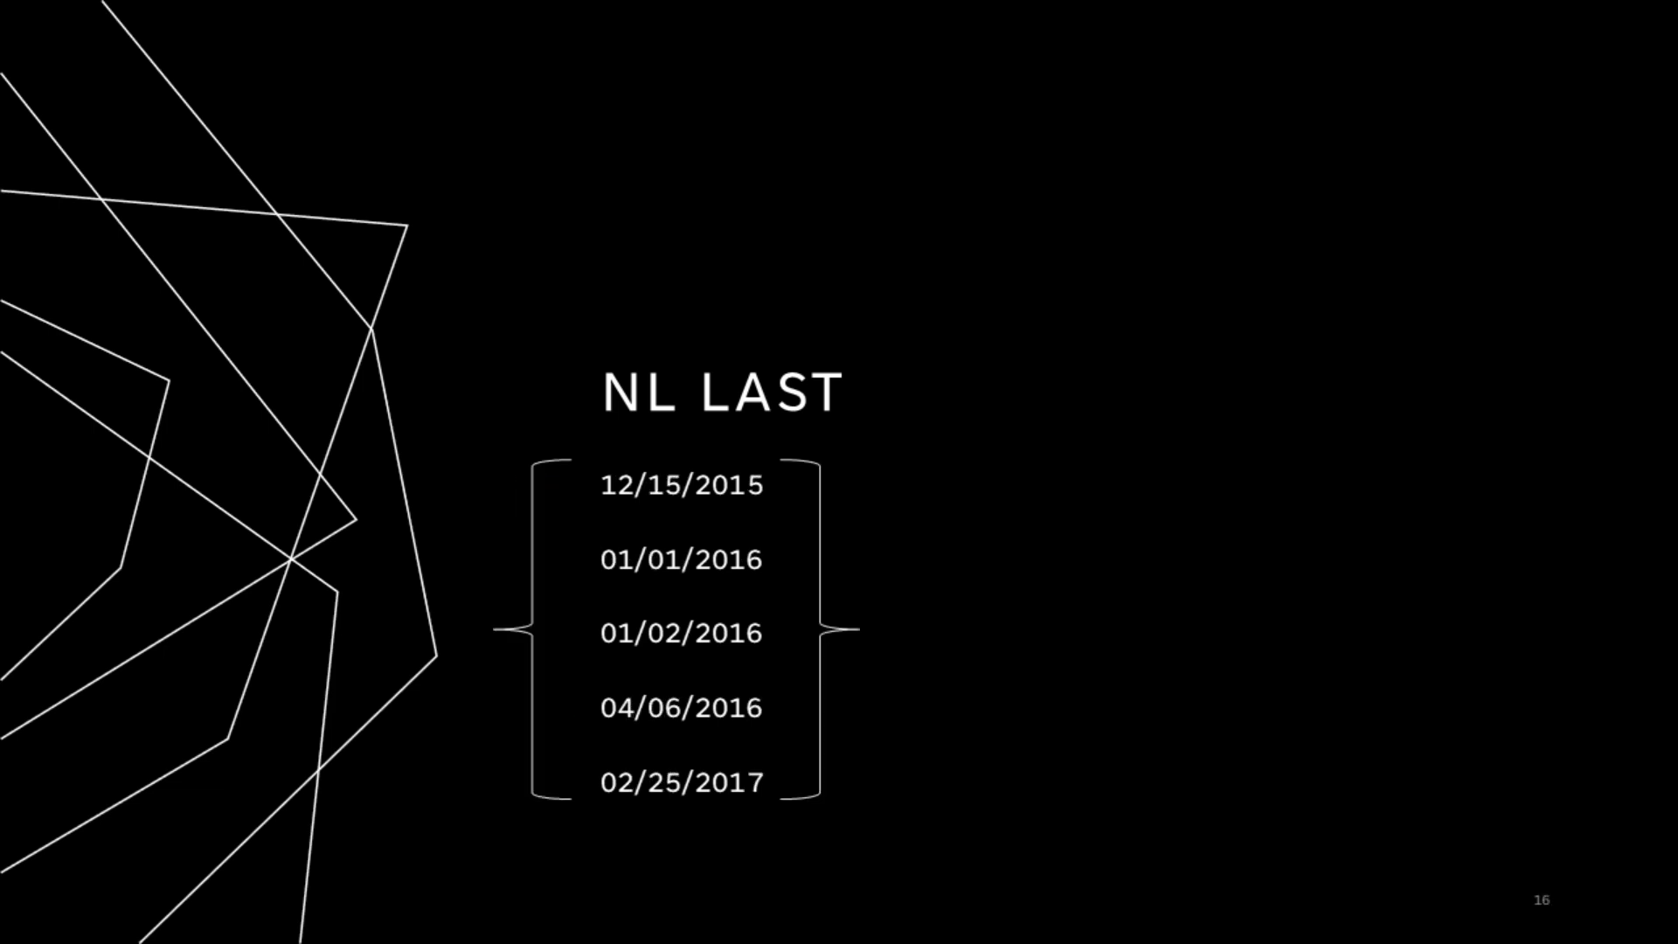